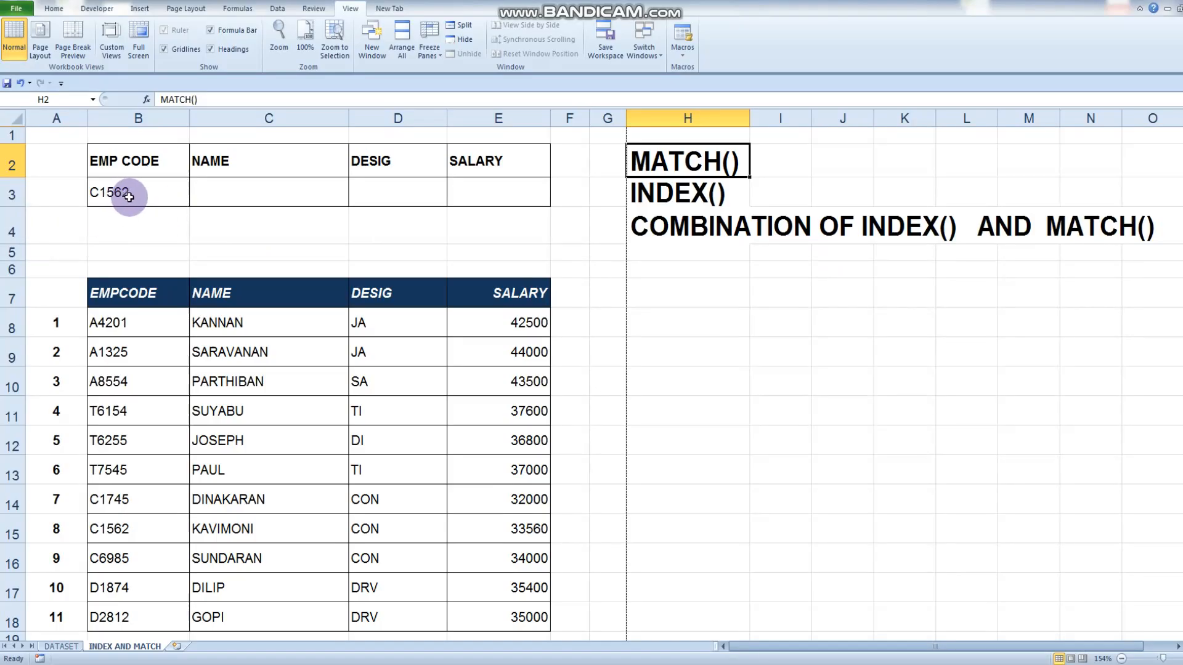
# Replace the lookup employee code in cell B3 with the code listed in cell B11 of the employee table
pyautogui.click(138, 193)
pyautogui.press('BackSpace')
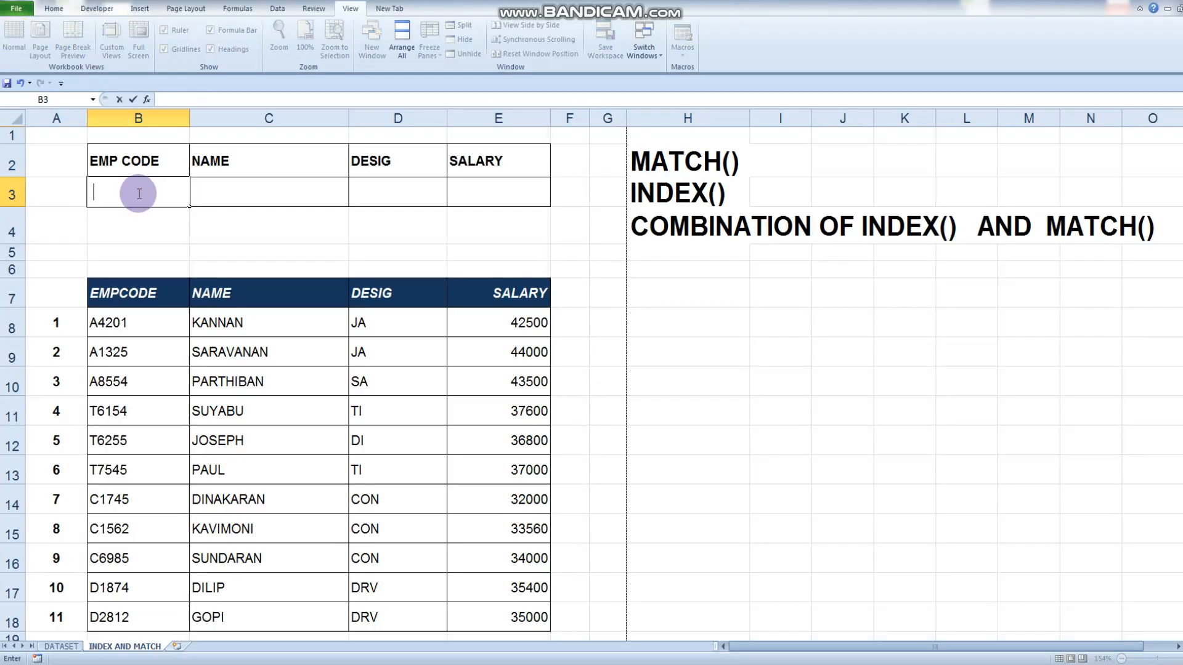
pyautogui.scroll(-1, 162, 332)
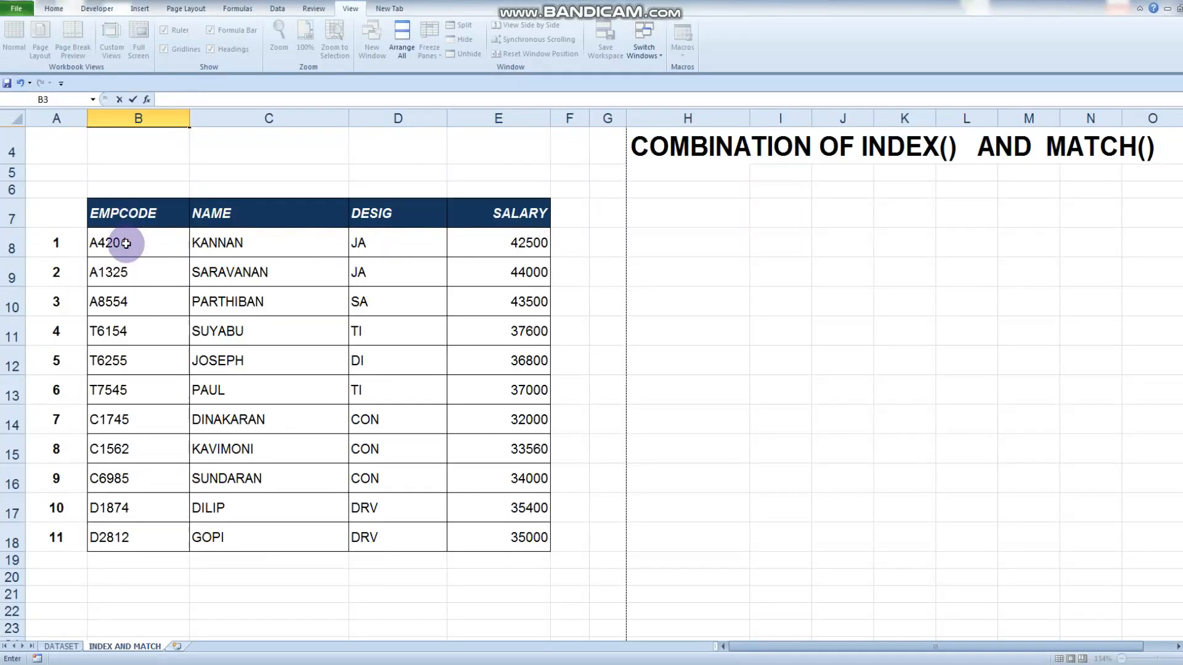
pyautogui.moveTo(98, 243); pyautogui.dragTo(106, 548)
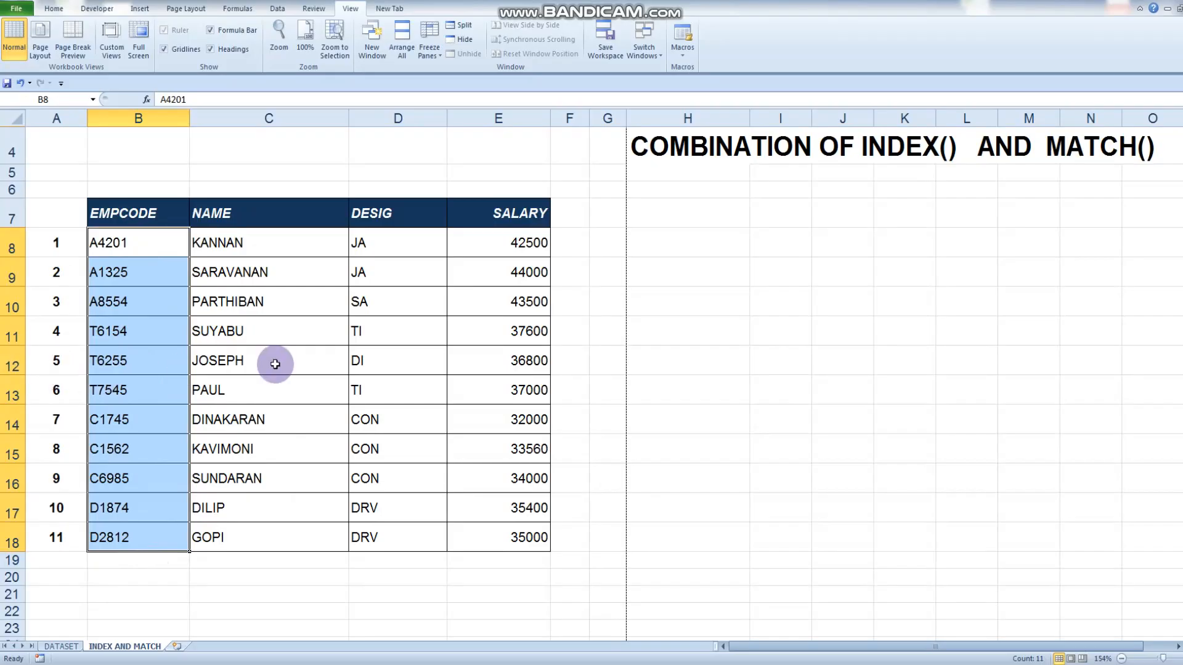
pyautogui.scroll(1, 684, 444)
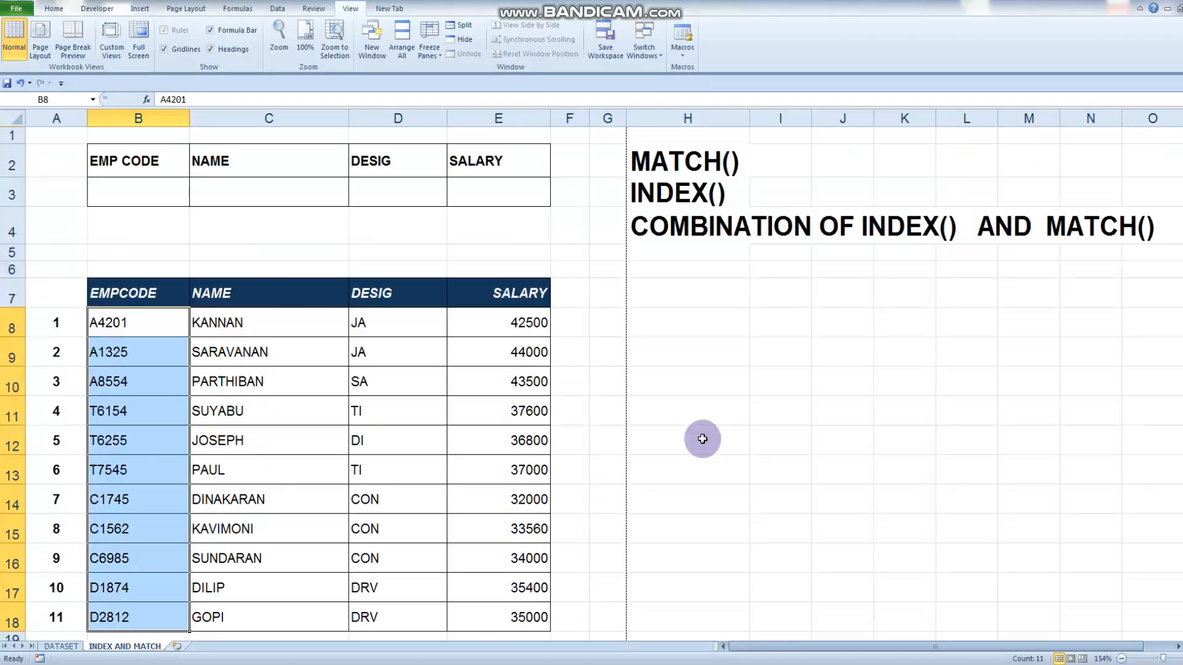
pyautogui.click(127, 201)
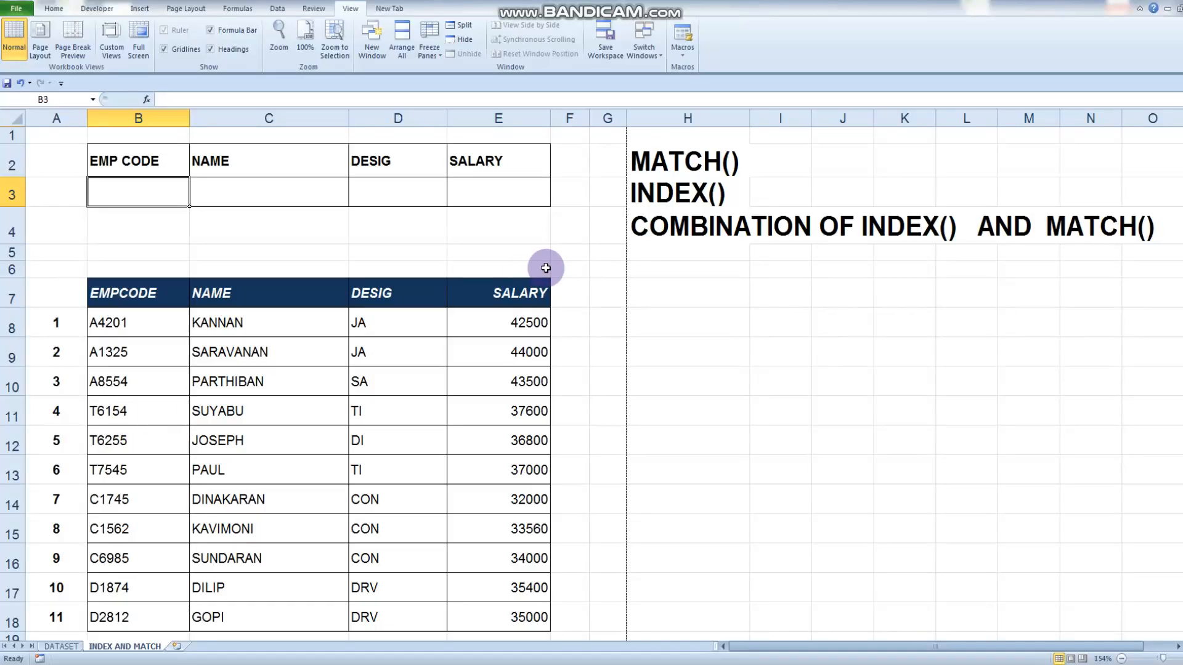
pyautogui.write('T6154')
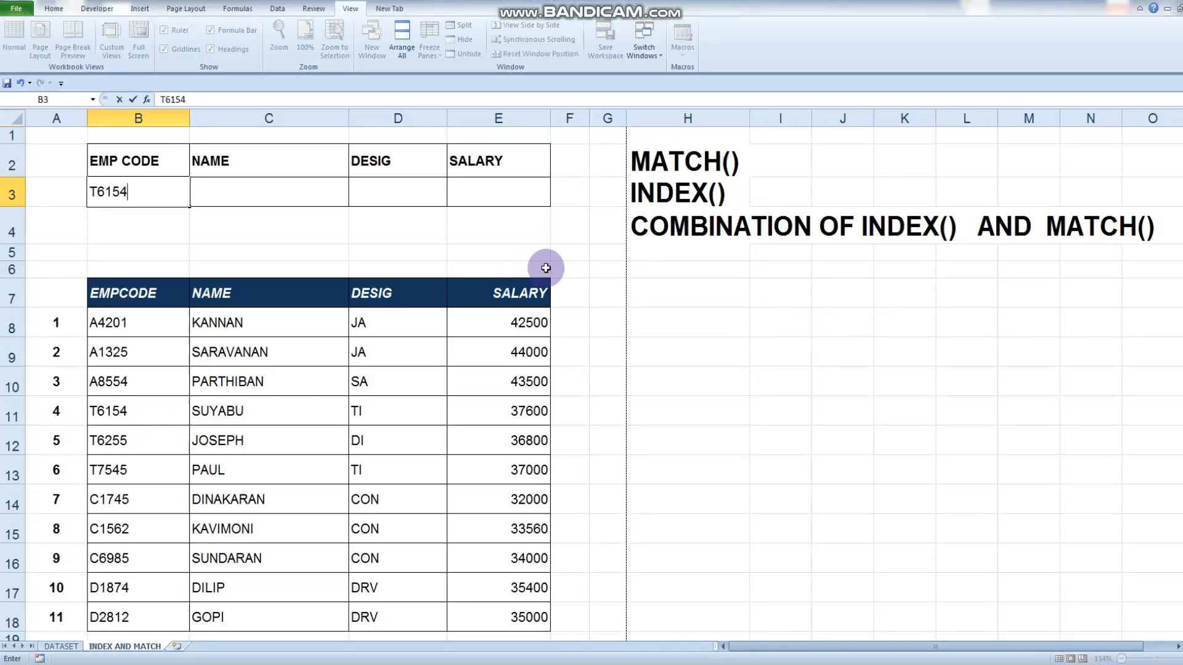
pyautogui.press('Return')
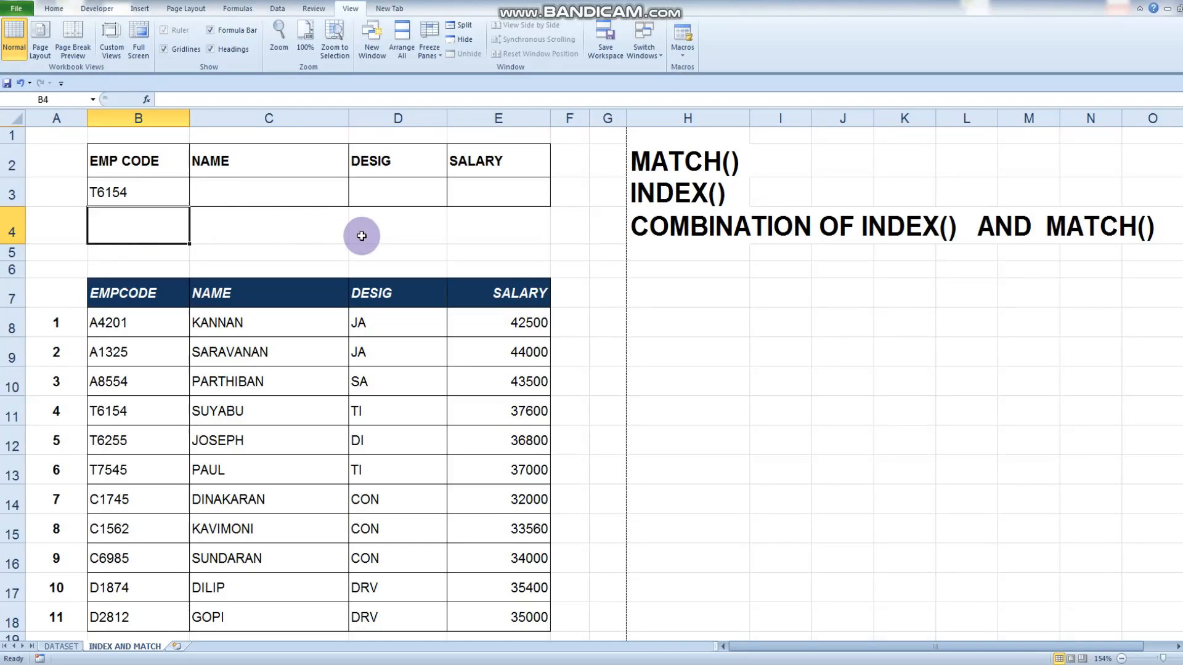
# Enter the exact-match formula =MATCH(B3,B8:B18,0) in cell B4 to find the code's position in the EMPCODE column
pyautogui.write('=MATCH')
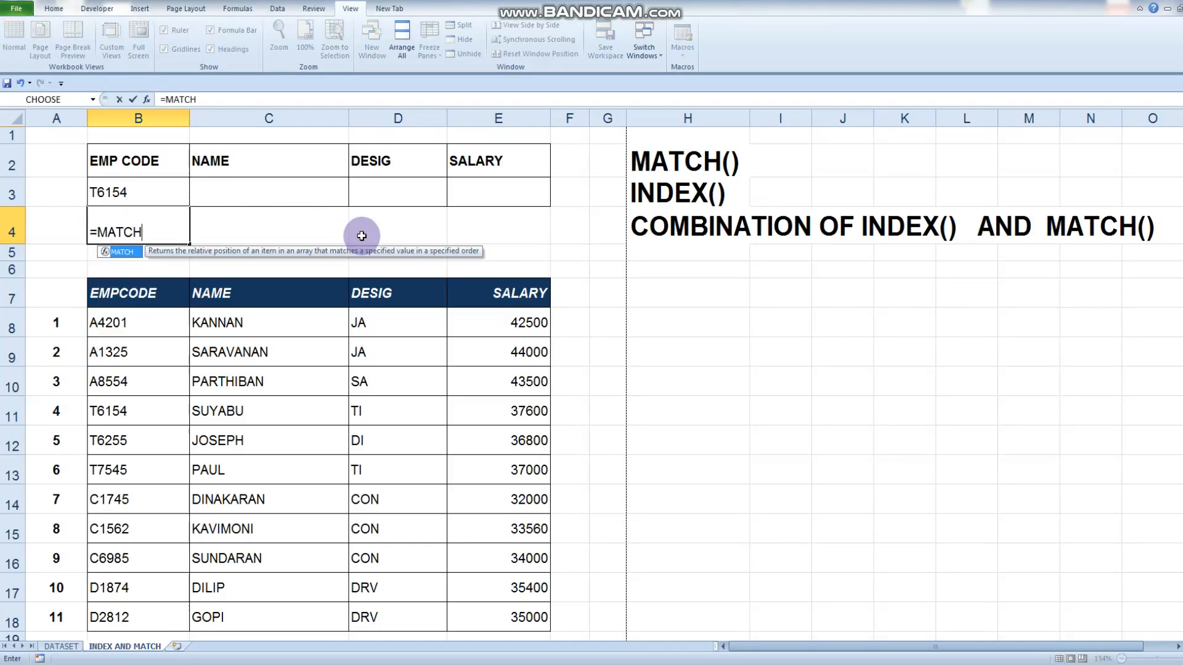
pyautogui.write('(')
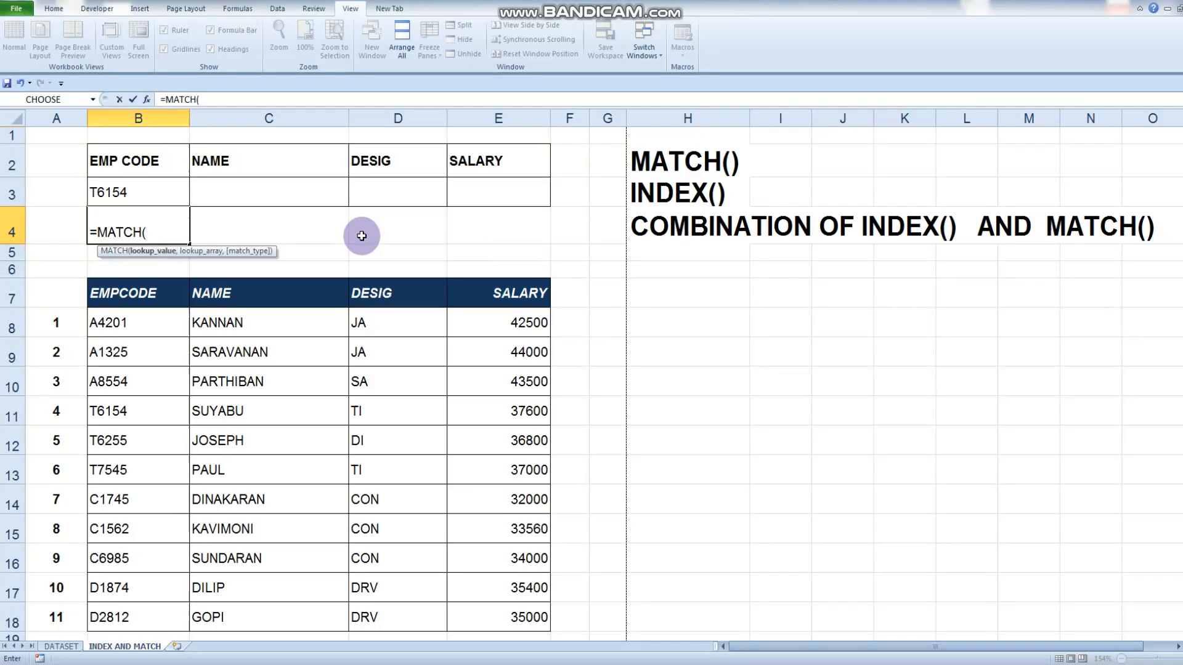
pyautogui.click(132, 193)
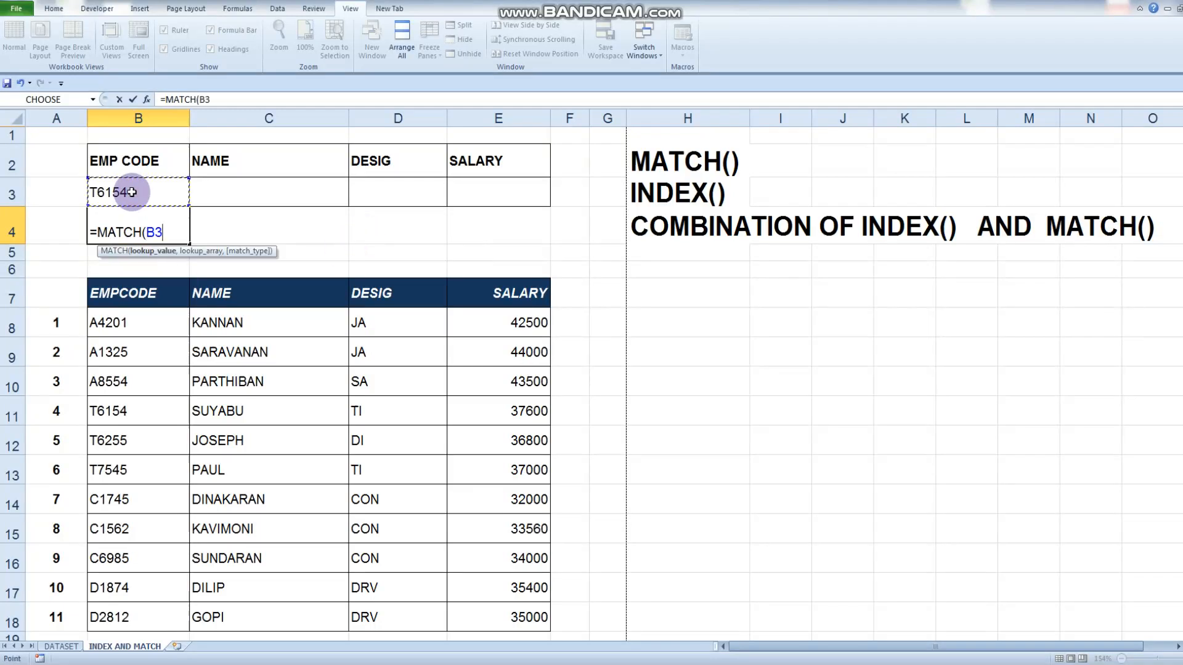
pyautogui.write(',')
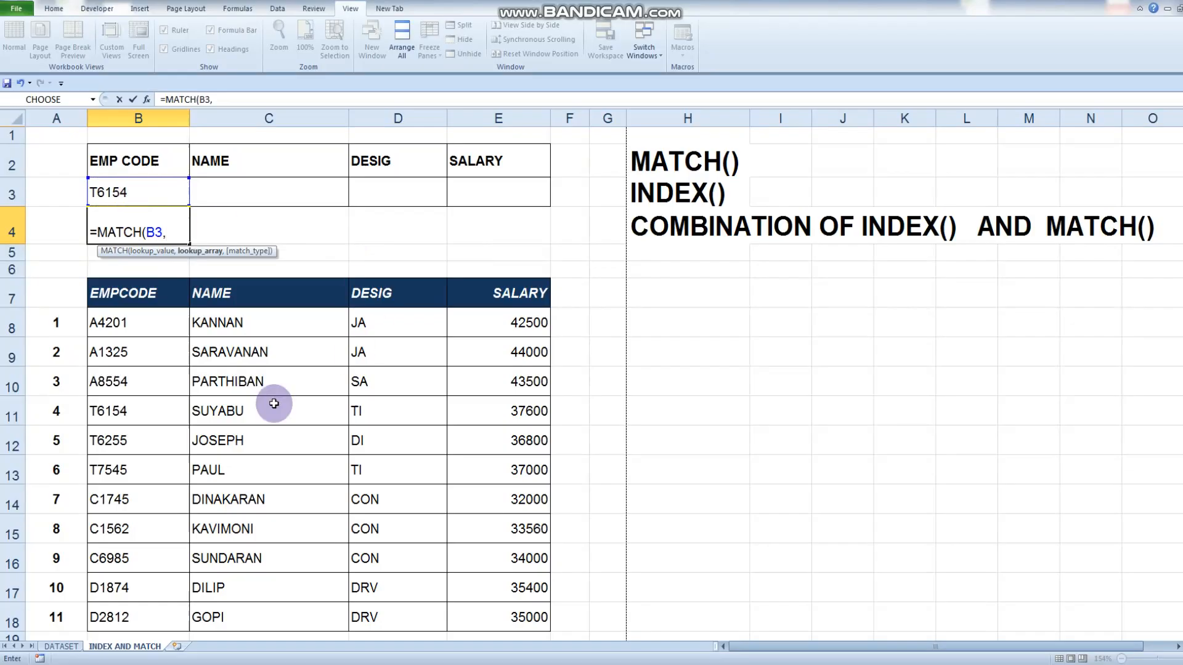
pyautogui.moveTo(141, 324); pyautogui.dragTo(126, 616)
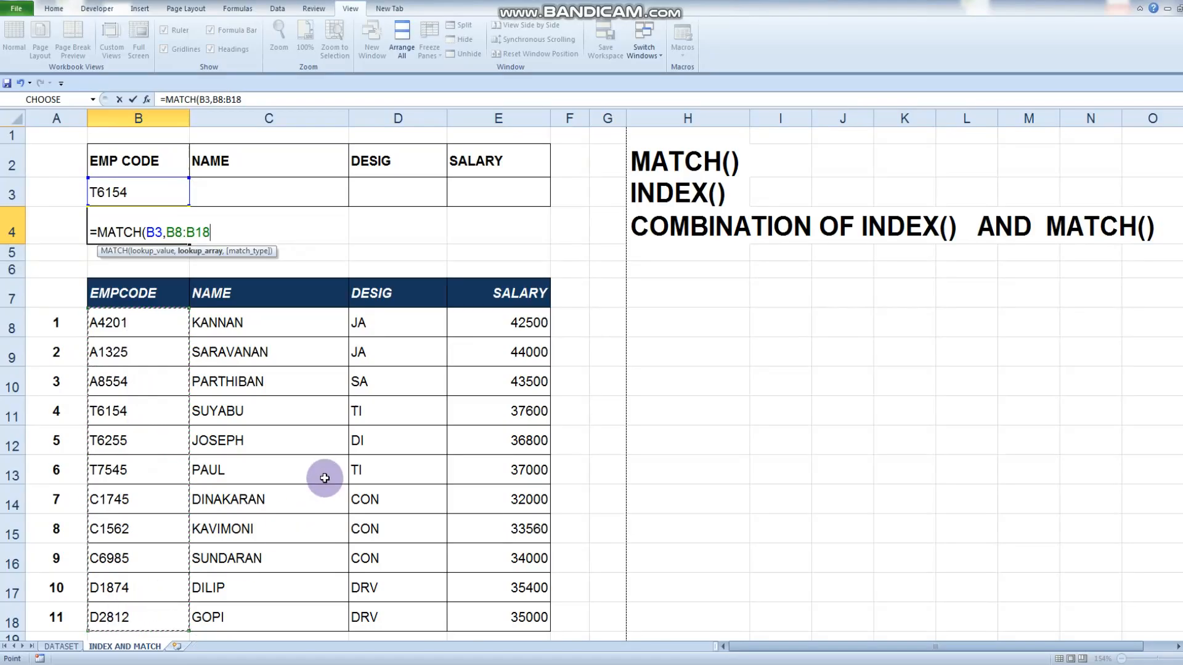
pyautogui.write(',0')
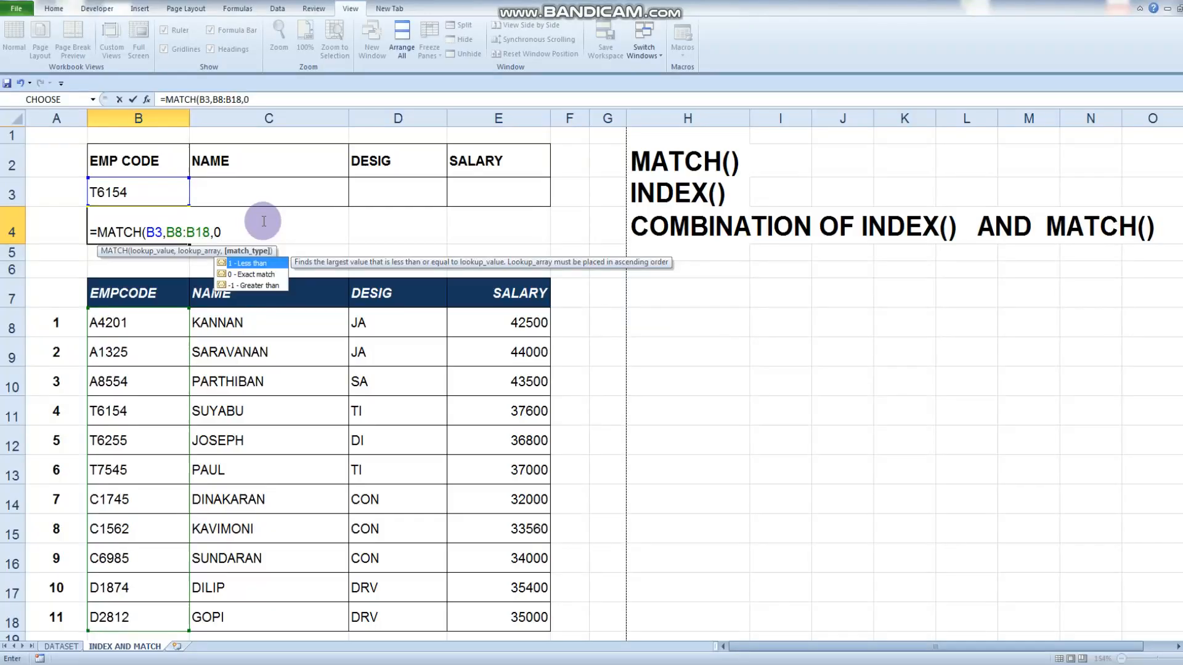
pyautogui.write(')')
pyautogui.press('Return')
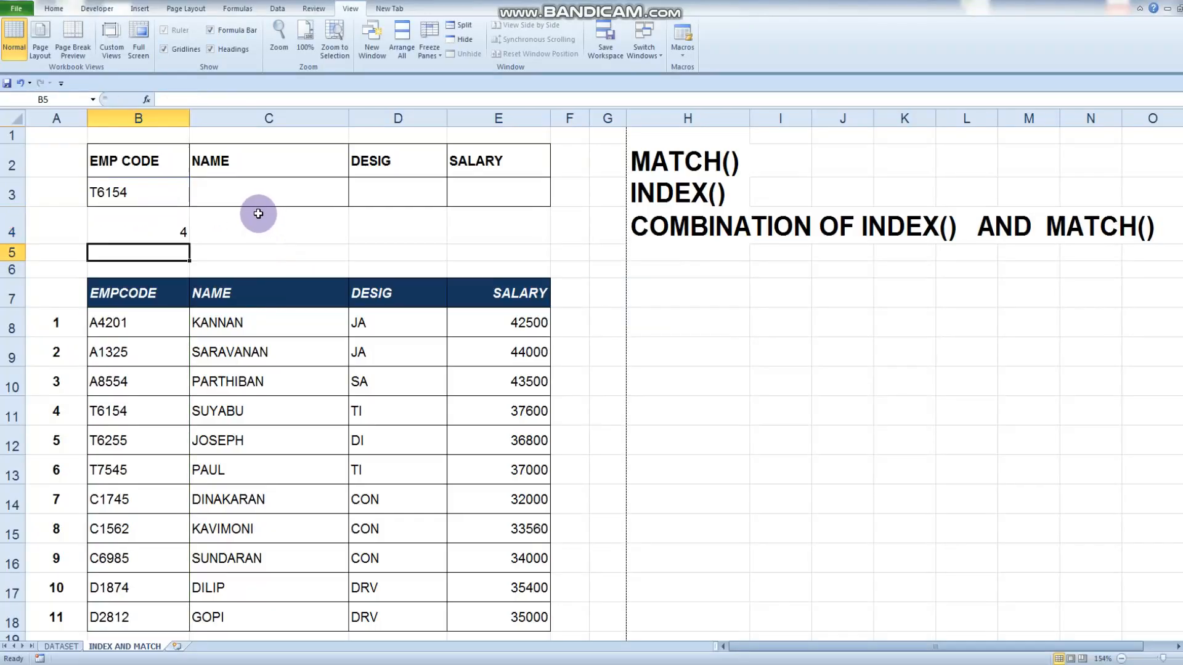
# Check the MATCH result against the code's row in the table and delete the formula from cell B4
pyautogui.click(171, 232)
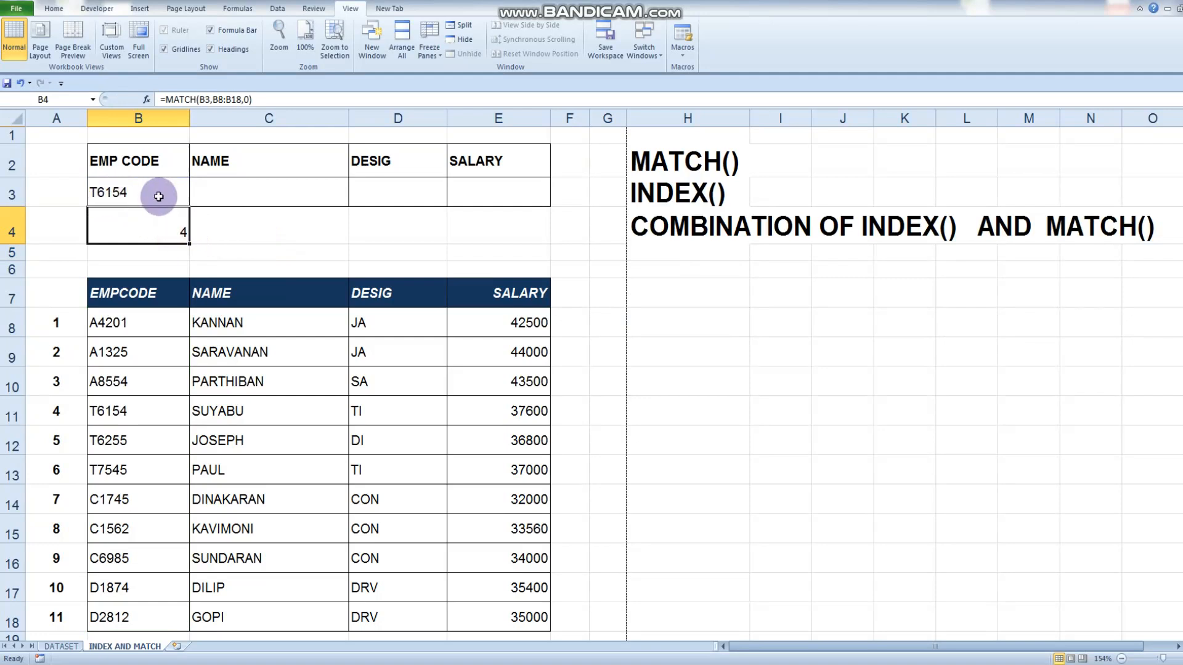
pyautogui.click(126, 419)
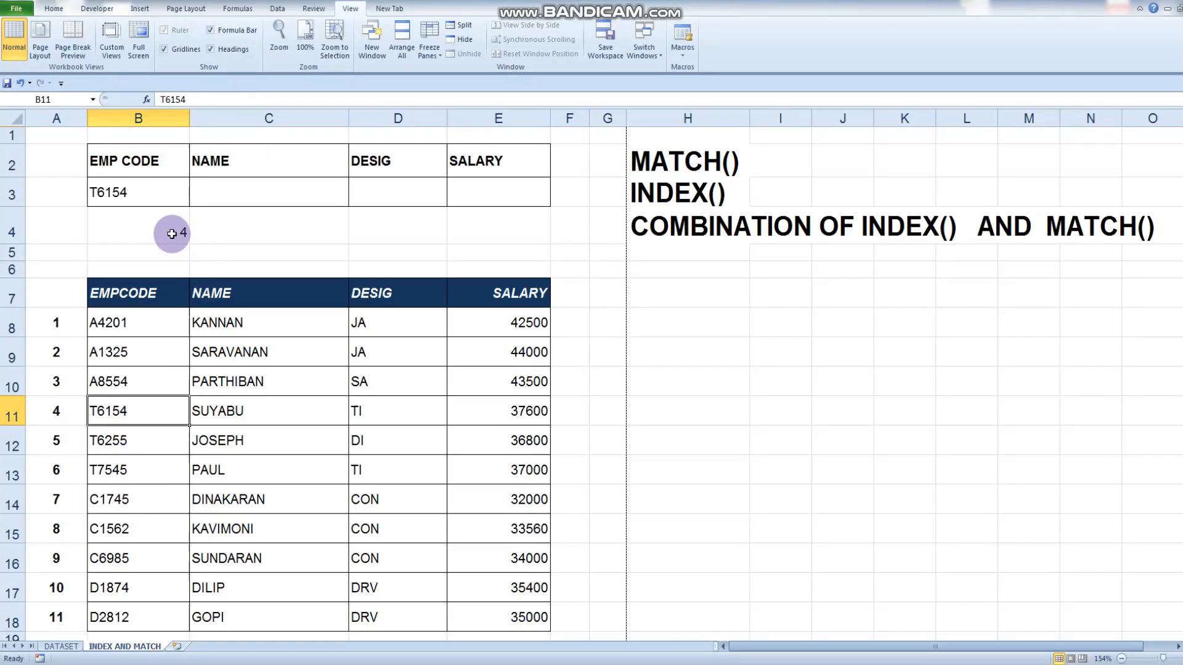
pyautogui.click(171, 233)
pyautogui.press('Delete')
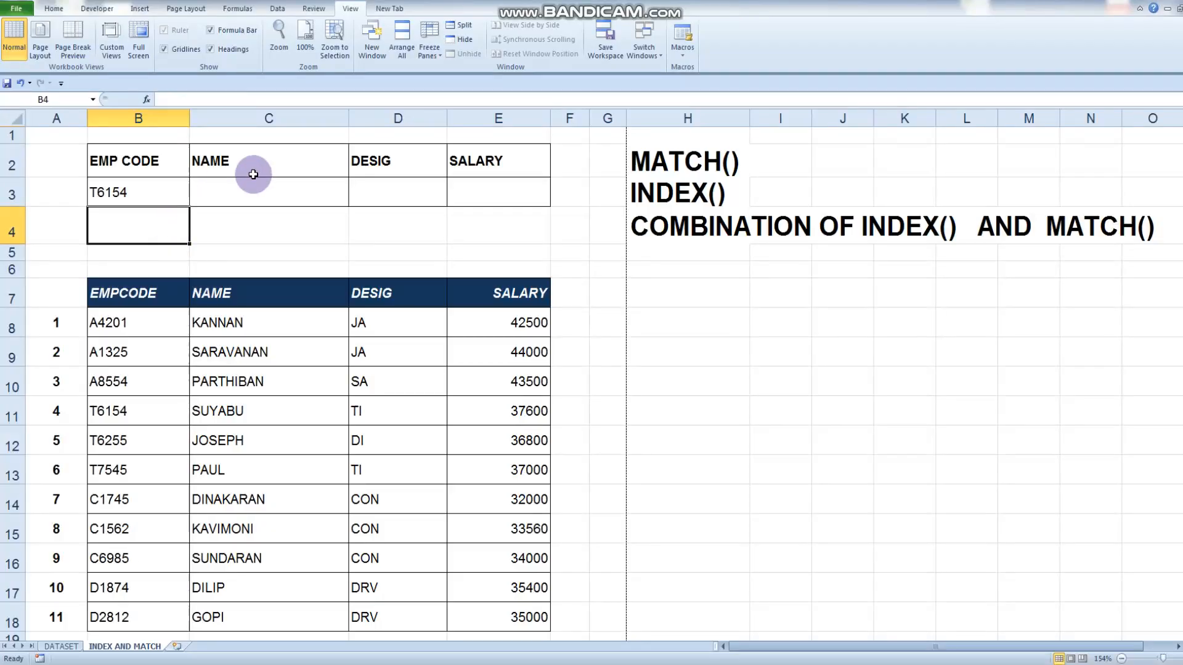
# Examine the name, designation and salary in row 11 for the lookup code, and look over the rest of the table
pyautogui.click(149, 194)
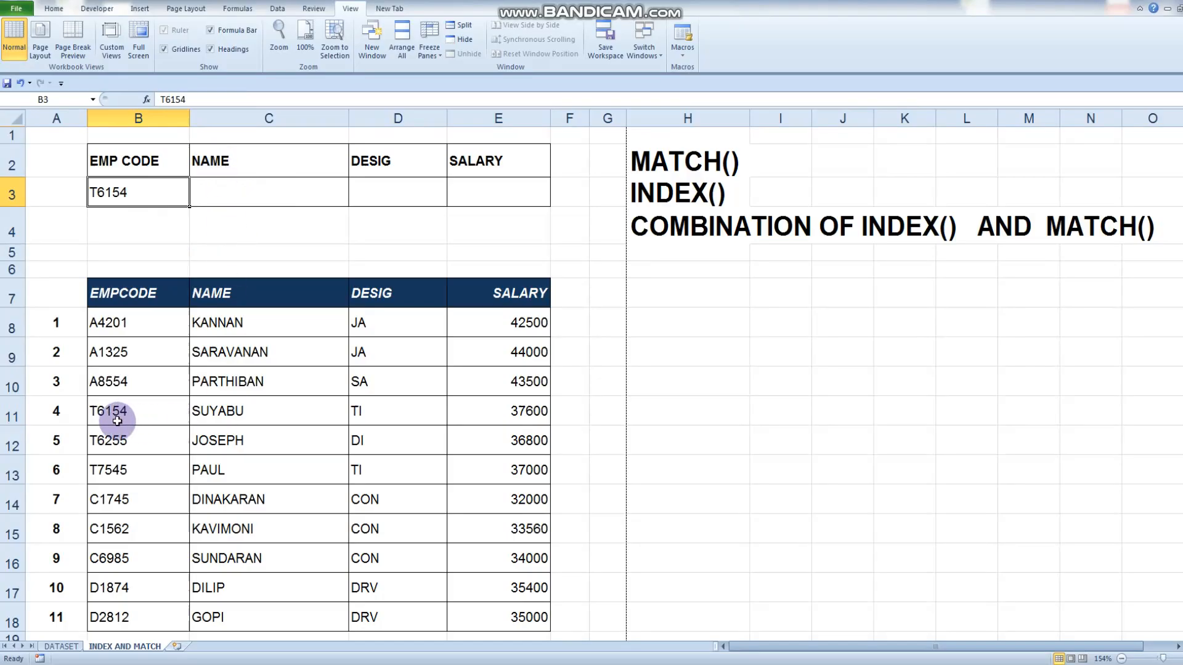
pyautogui.moveTo(111, 416); pyautogui.dragTo(514, 413)
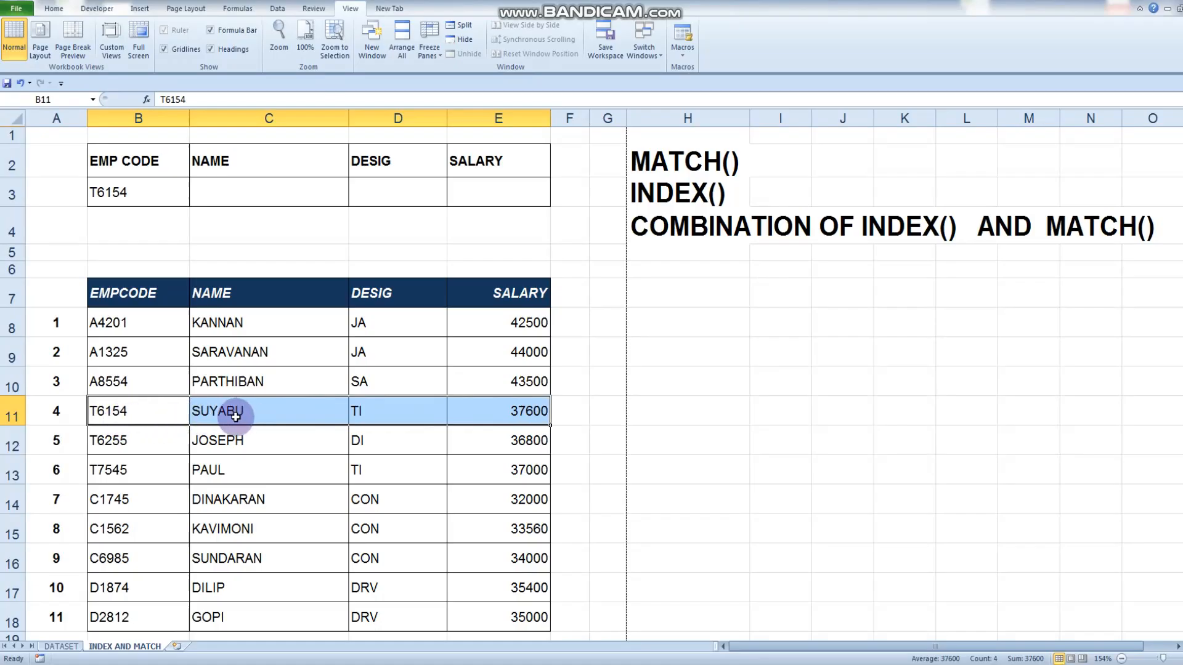
pyautogui.click(236, 417)
pyautogui.click(366, 419)
pyautogui.click(515, 417)
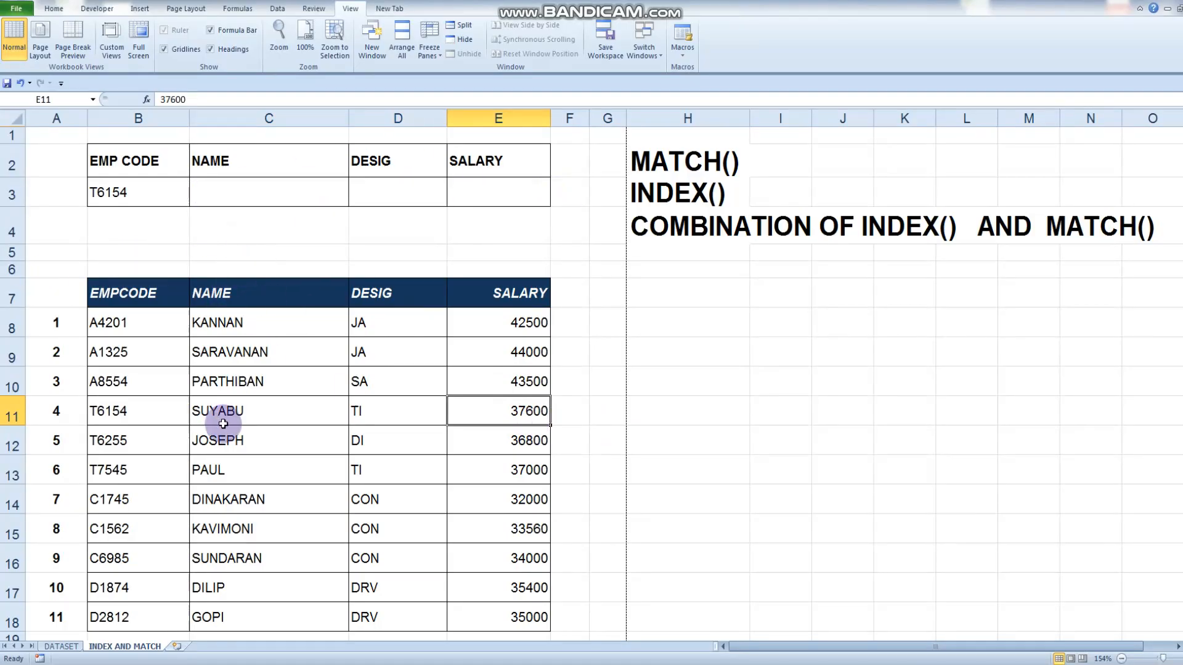
pyautogui.scroll(-1, 223, 423)
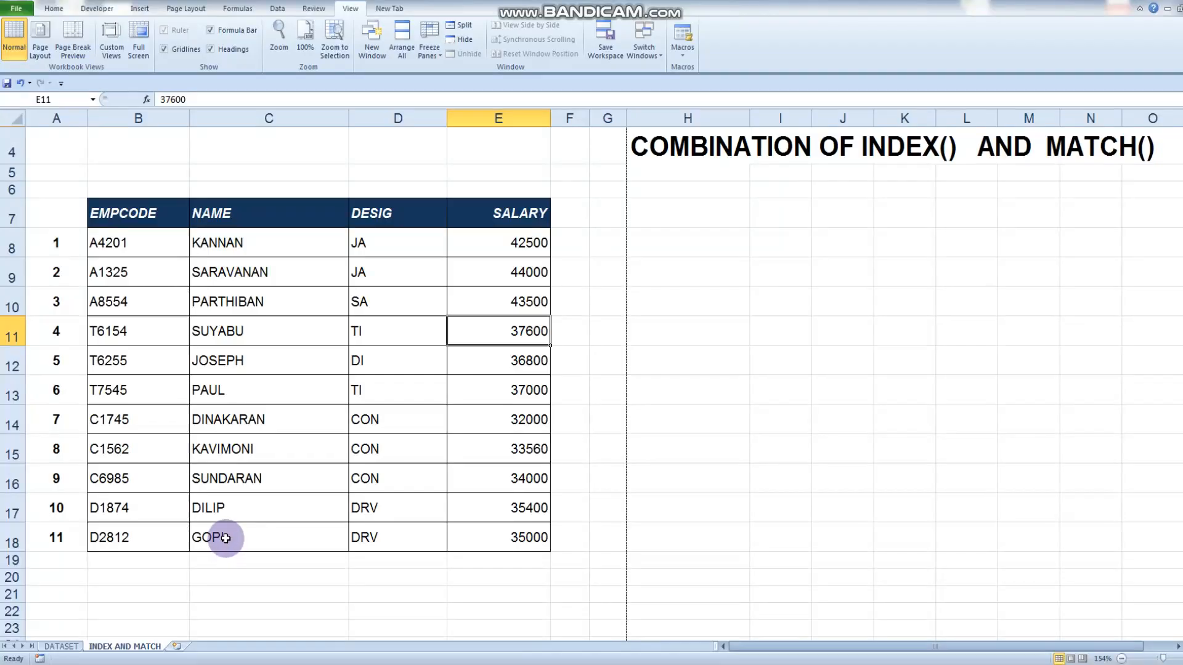
pyautogui.scroll(-1, 354, 520)
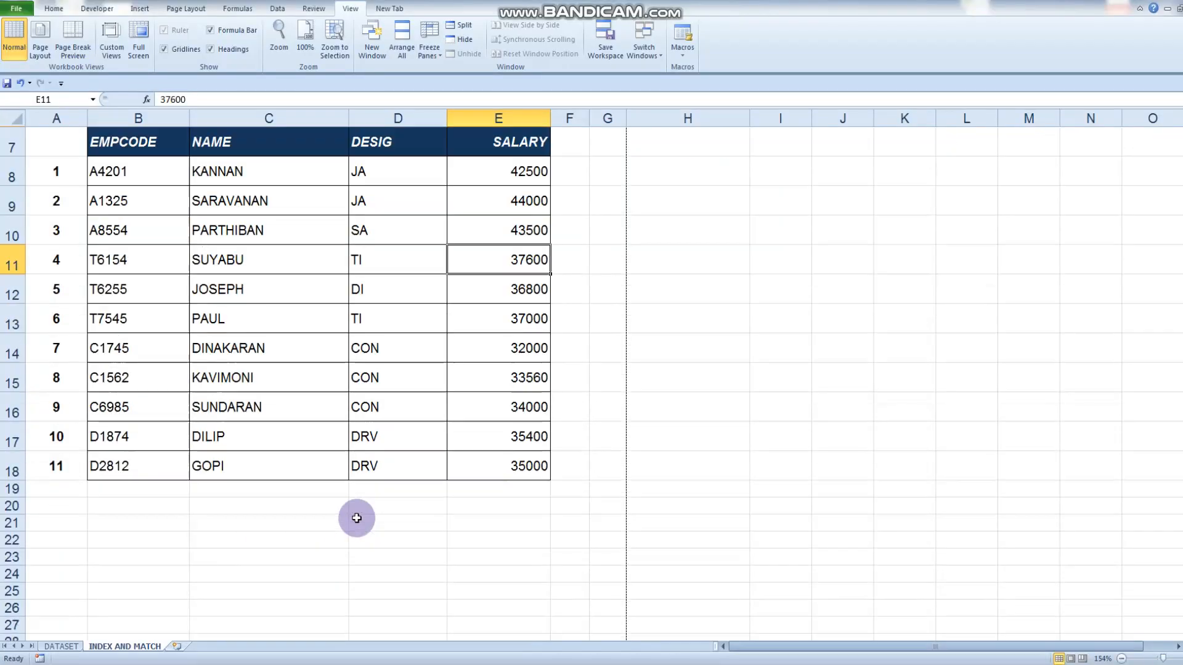
pyautogui.scroll(2, 357, 518)
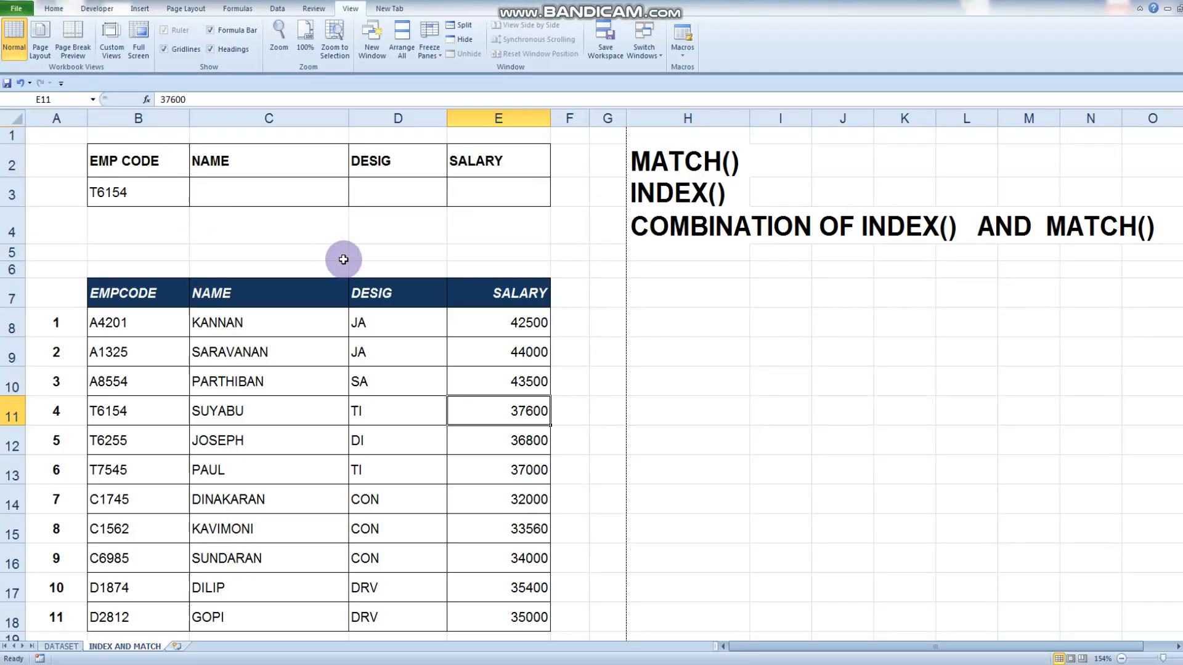
# Begin an INDEX formula in the NAME lookup cell C3 with the name range C8:C18 as its array
pyautogui.click(226, 196)
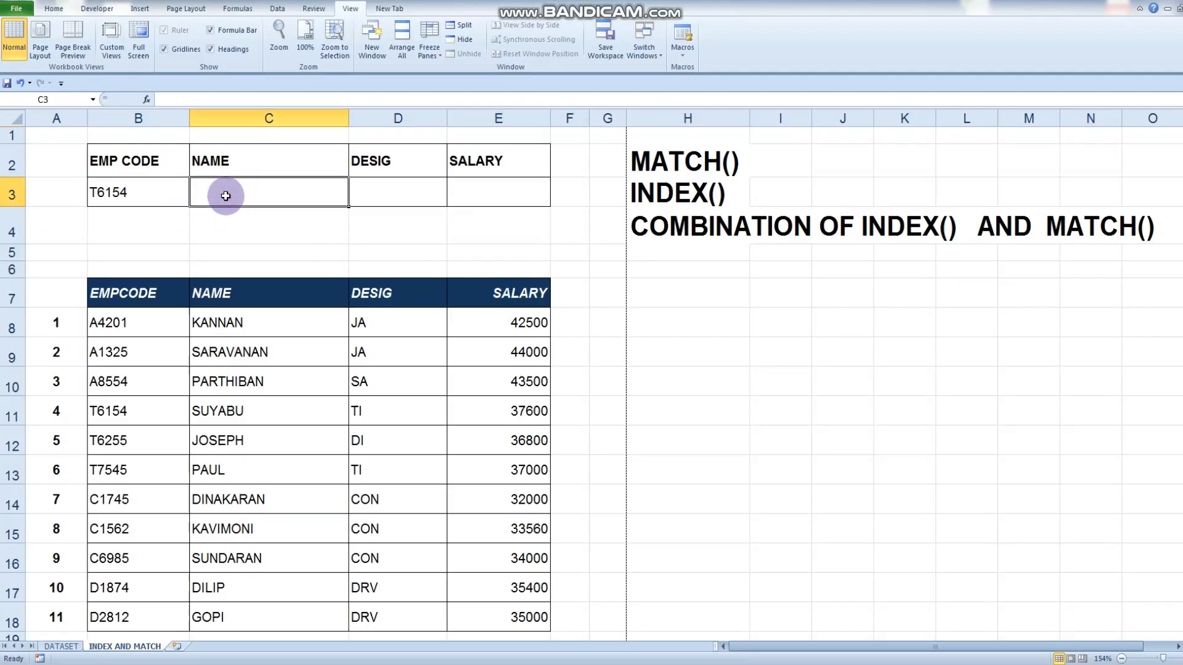
pyautogui.write('=')
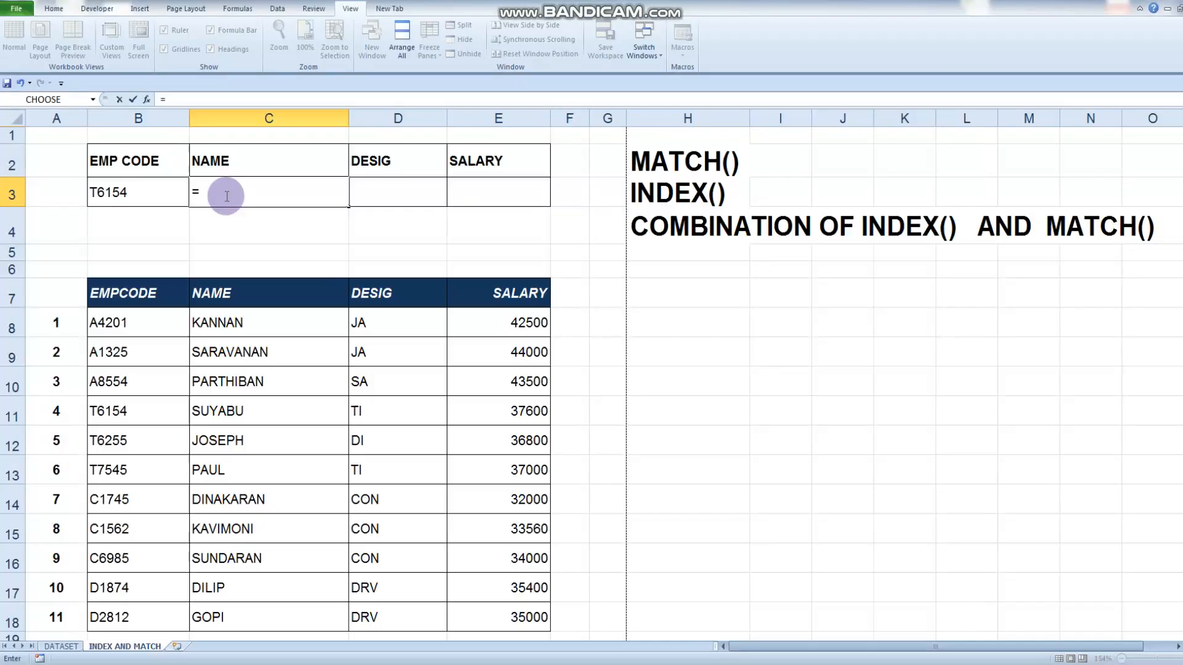
pyautogui.write('I')
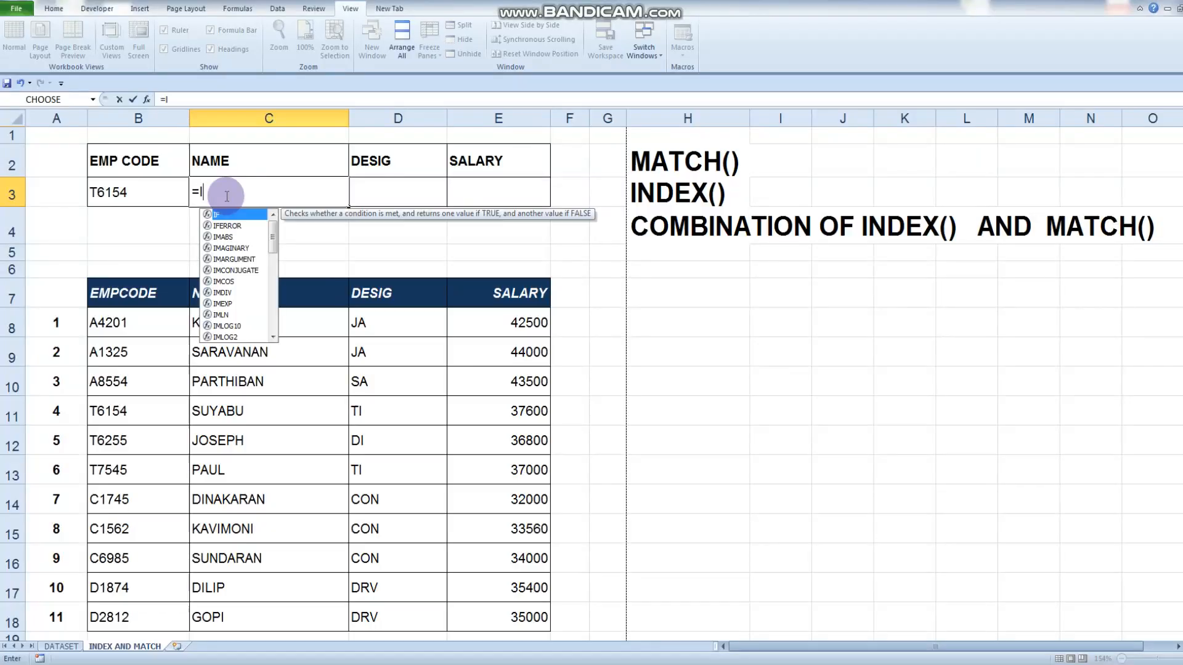
pyautogui.write('NDEX(')
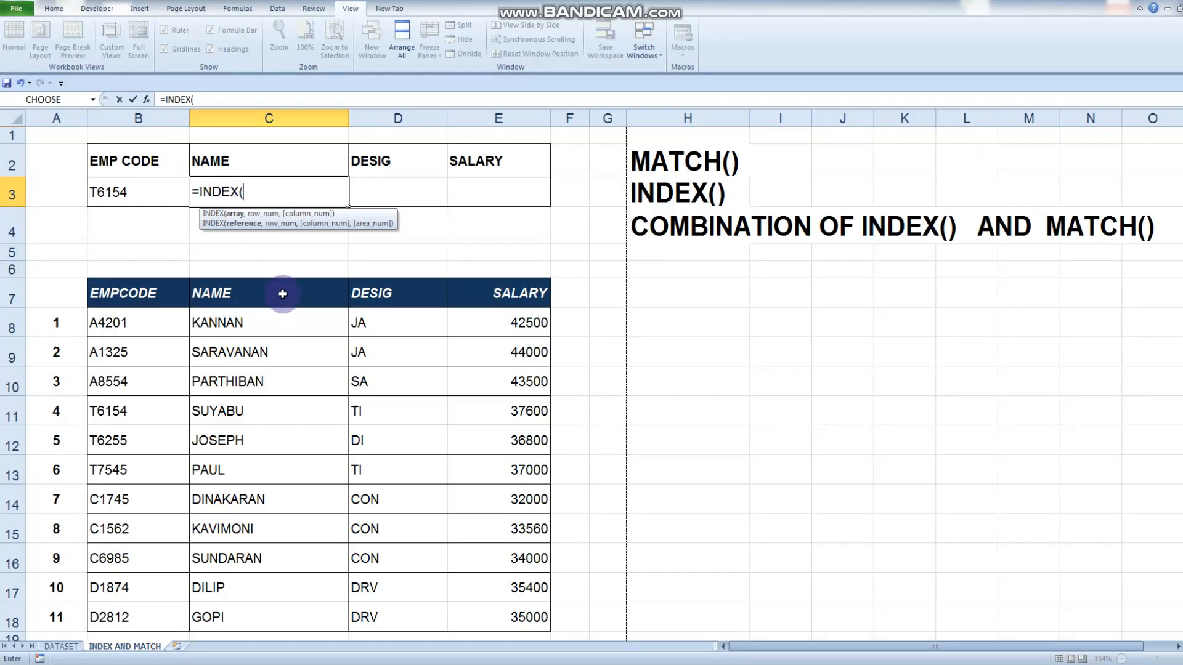
pyautogui.moveTo(235, 322); pyautogui.dragTo(217, 622)
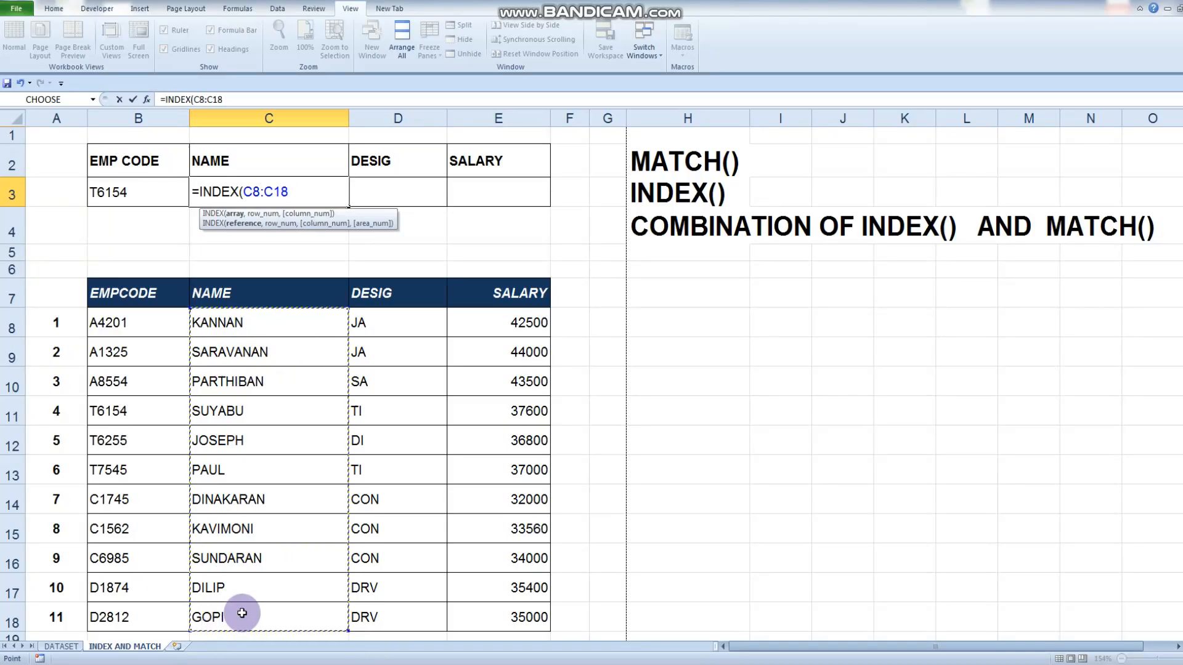
pyautogui.write(',')
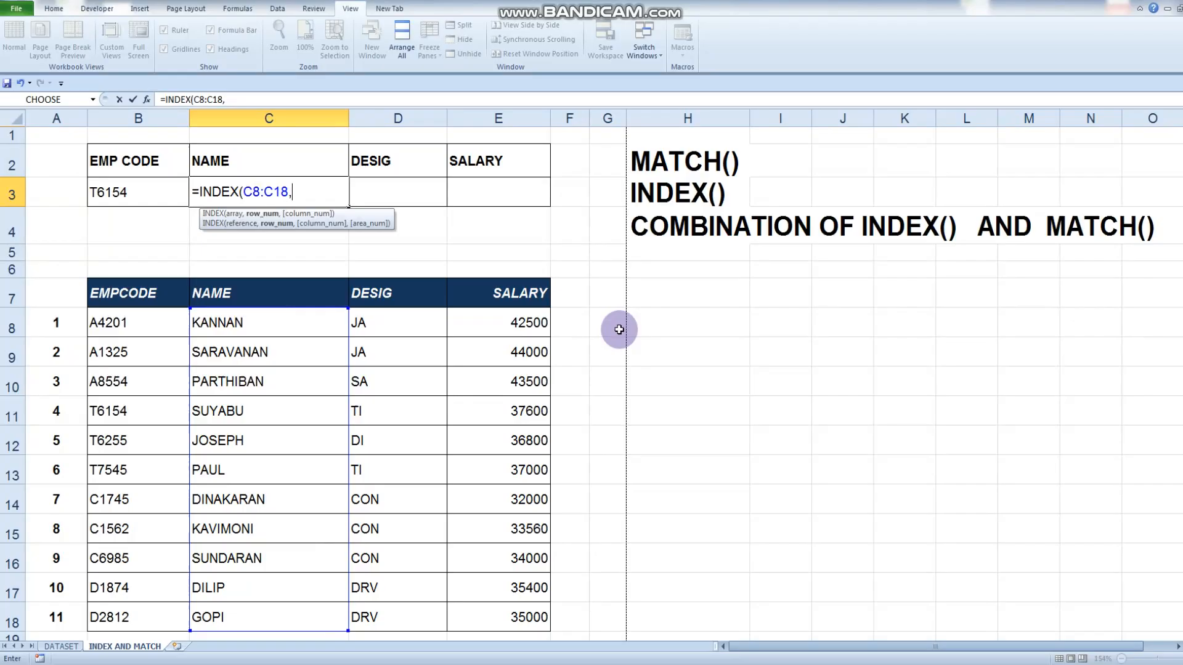
# Complete the INDEX formula in C3 with MATCH(B3,B8:B18,0) nested as the row number
pyautogui.write('MATCH(')
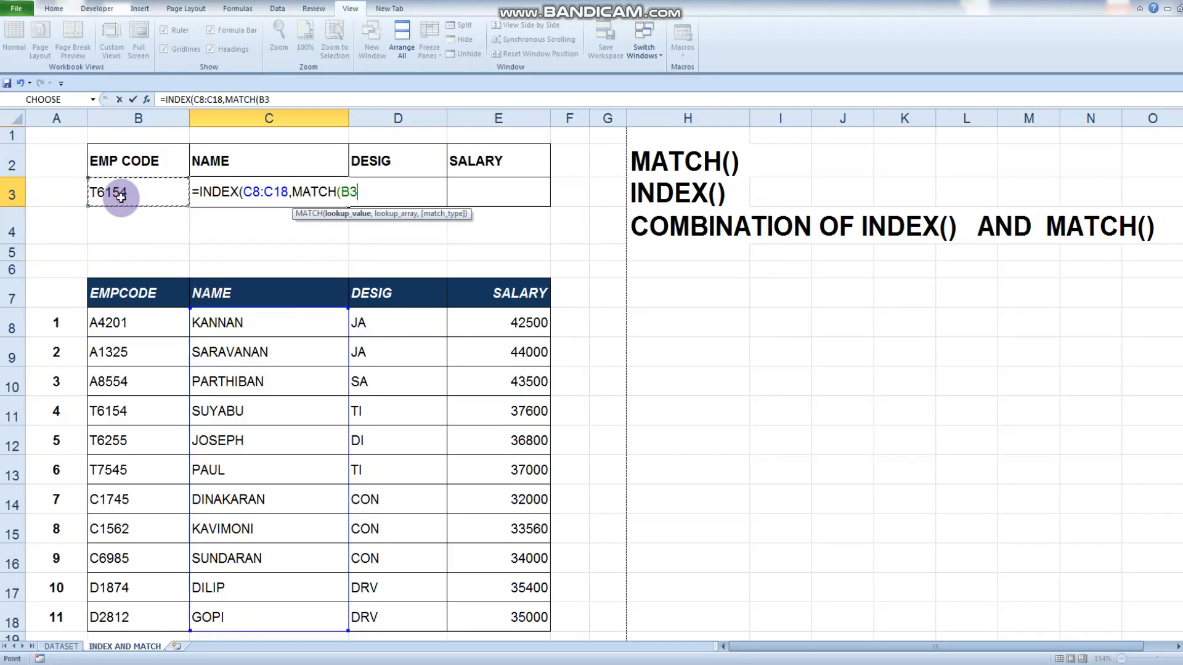
pyautogui.write(',')
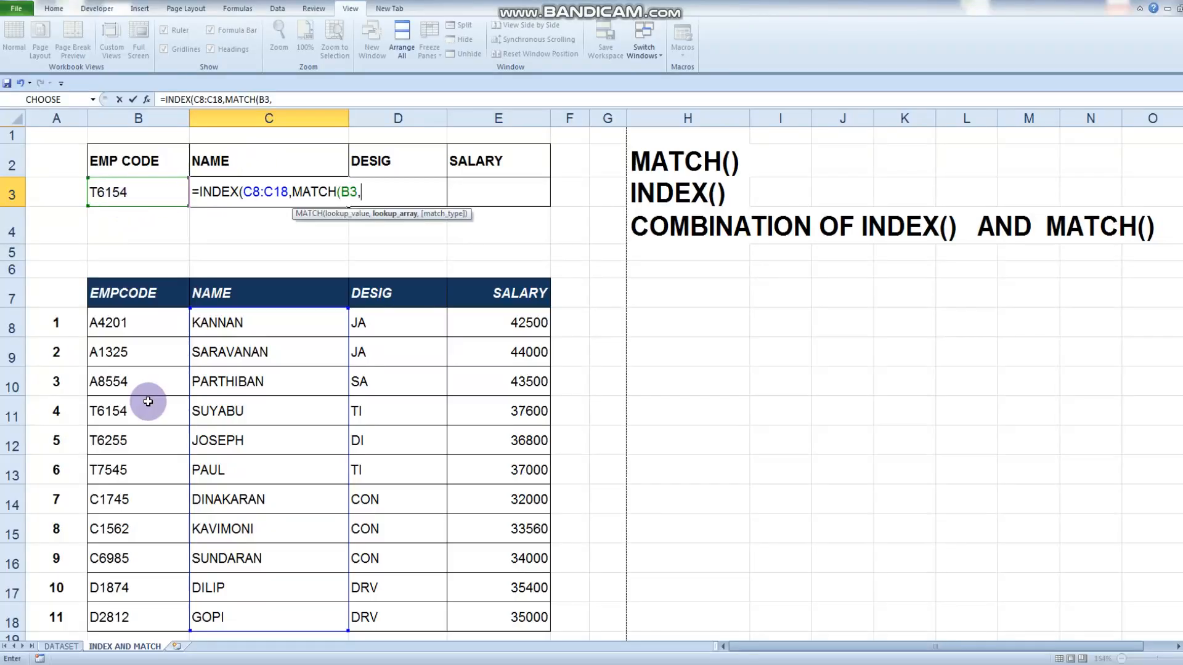
pyautogui.moveTo(135, 325); pyautogui.dragTo(132, 628)
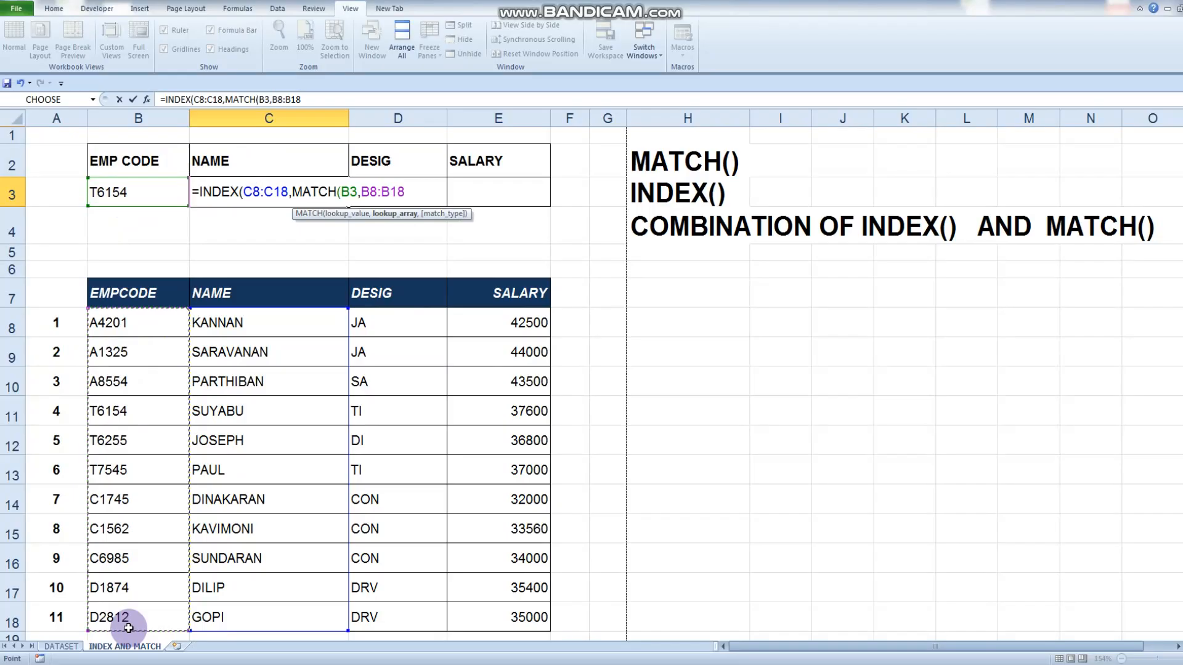
pyautogui.write(',')
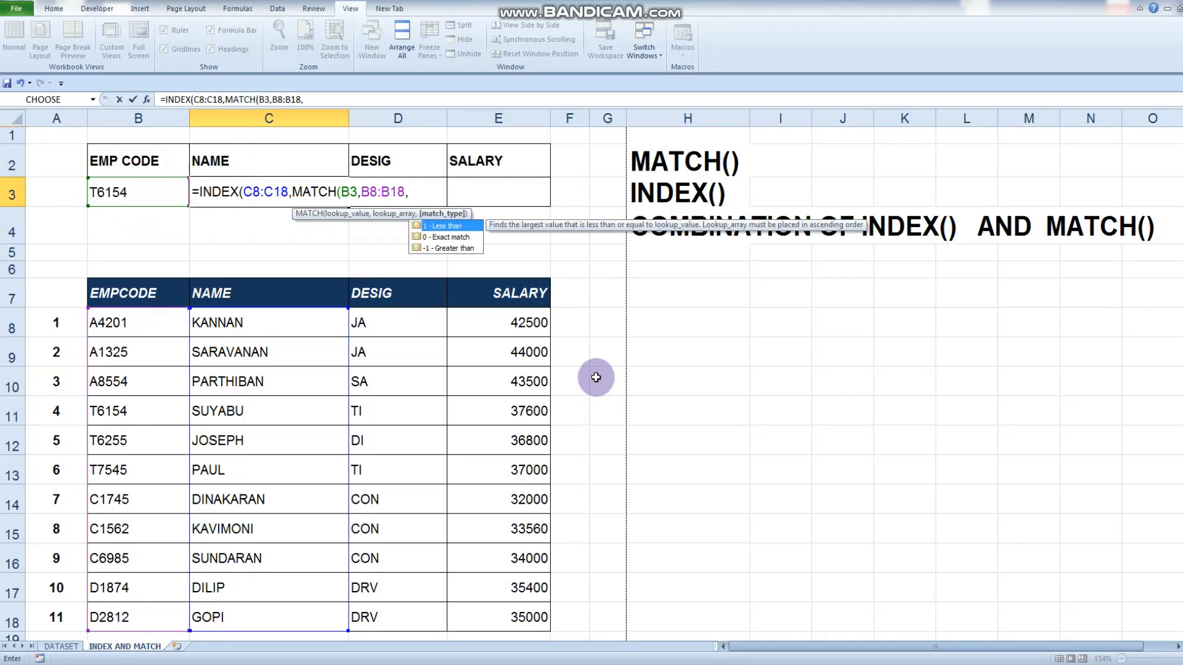
pyautogui.write('0)')
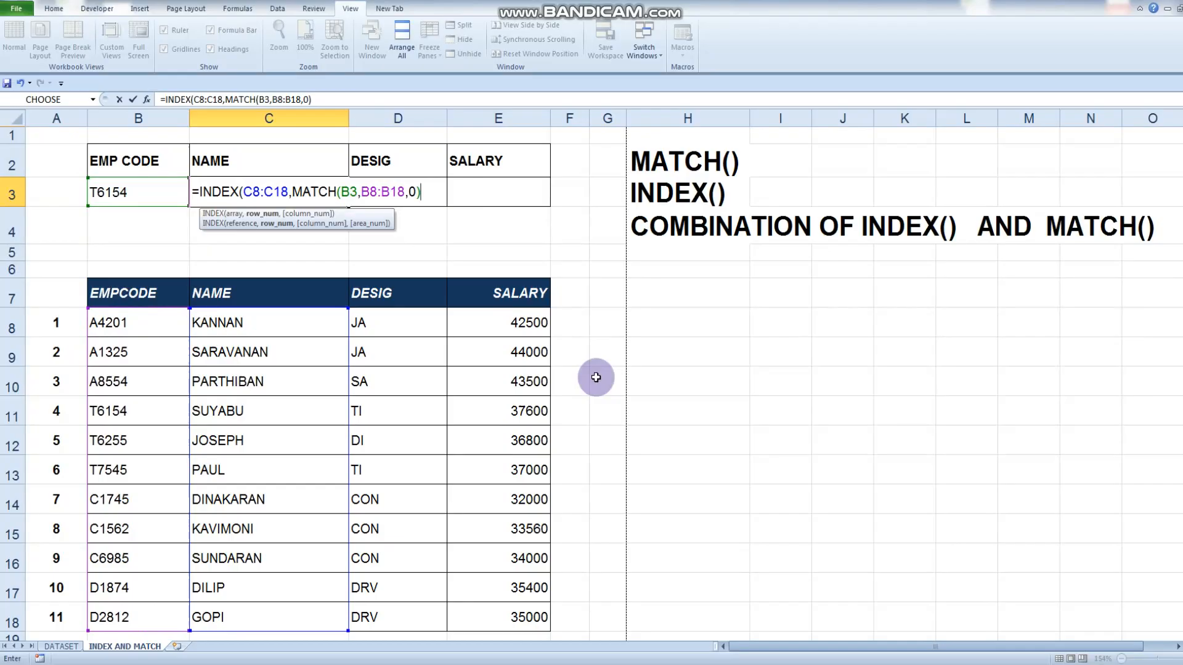
pyautogui.press('Return')
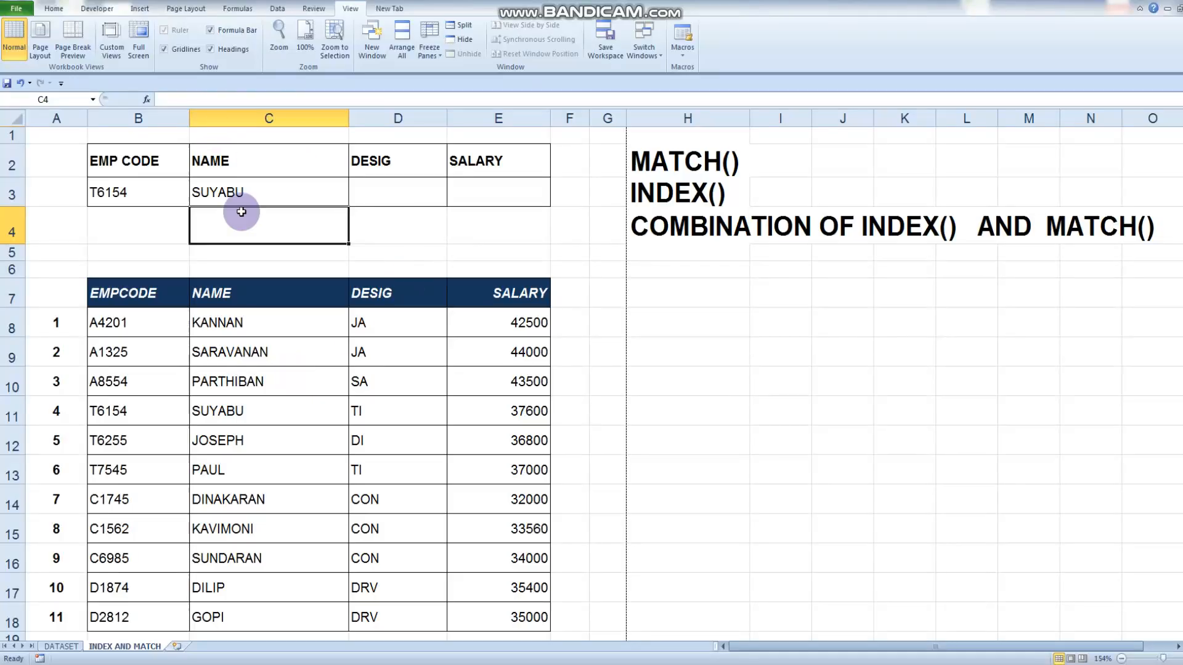
# Review the NAME formula in C3 and begin an INDEX formula in DESIG cell D3 with D8:D18 as its array
pyautogui.click(248, 190)
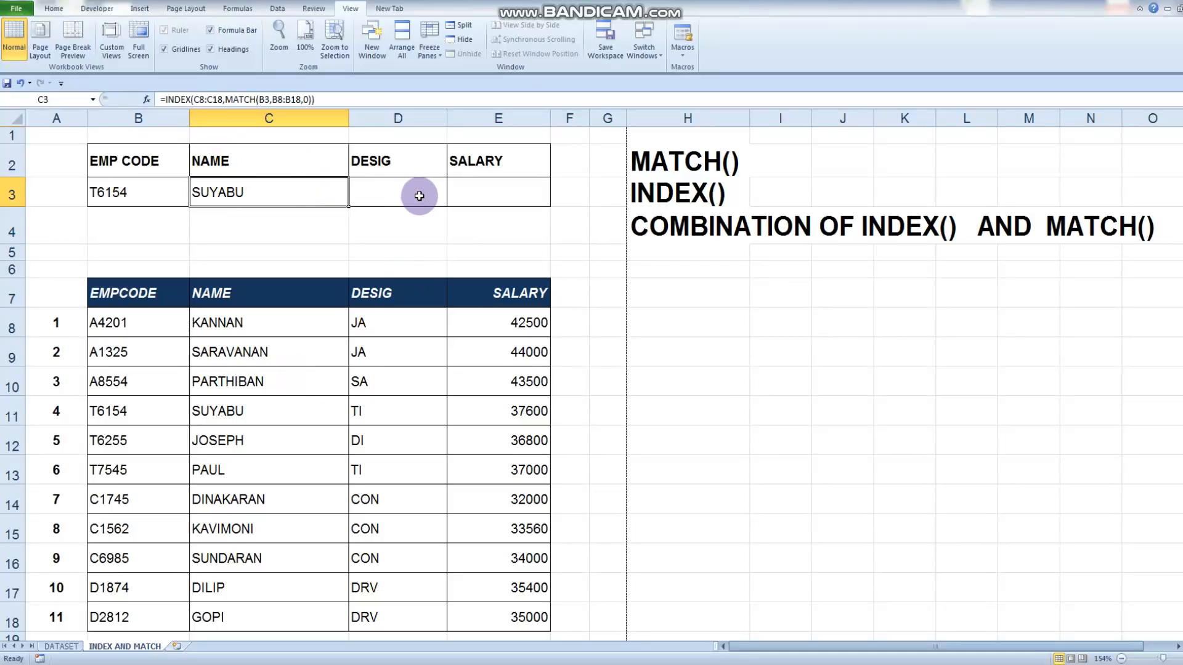
pyautogui.click(372, 198)
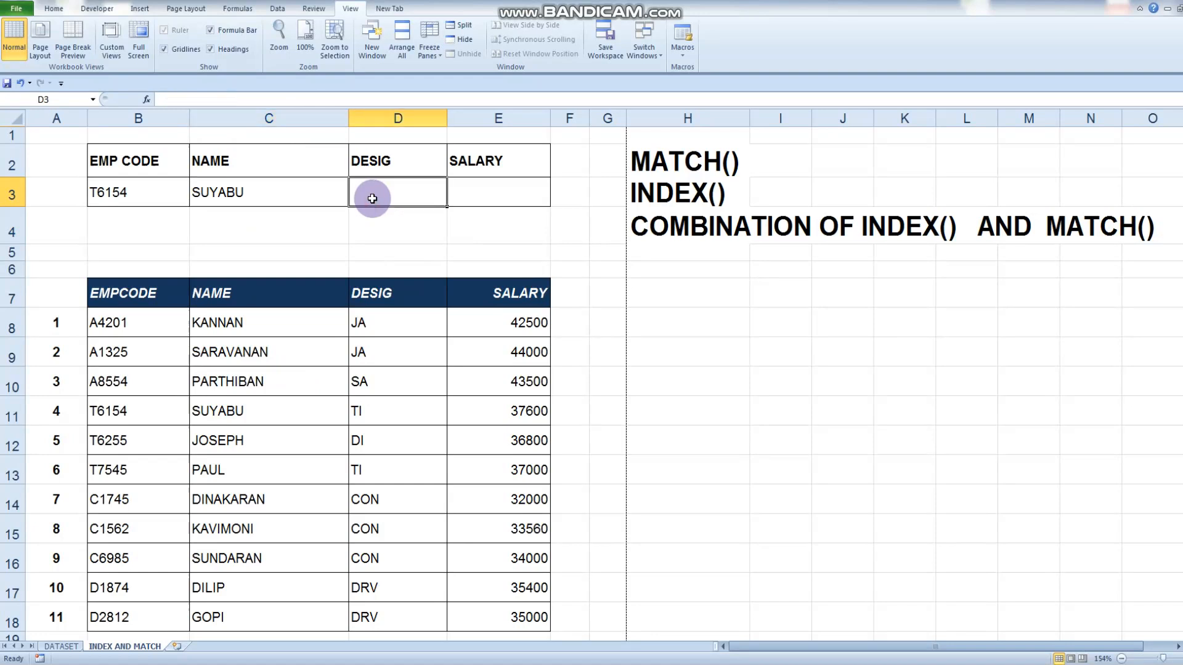
pyautogui.write('=')
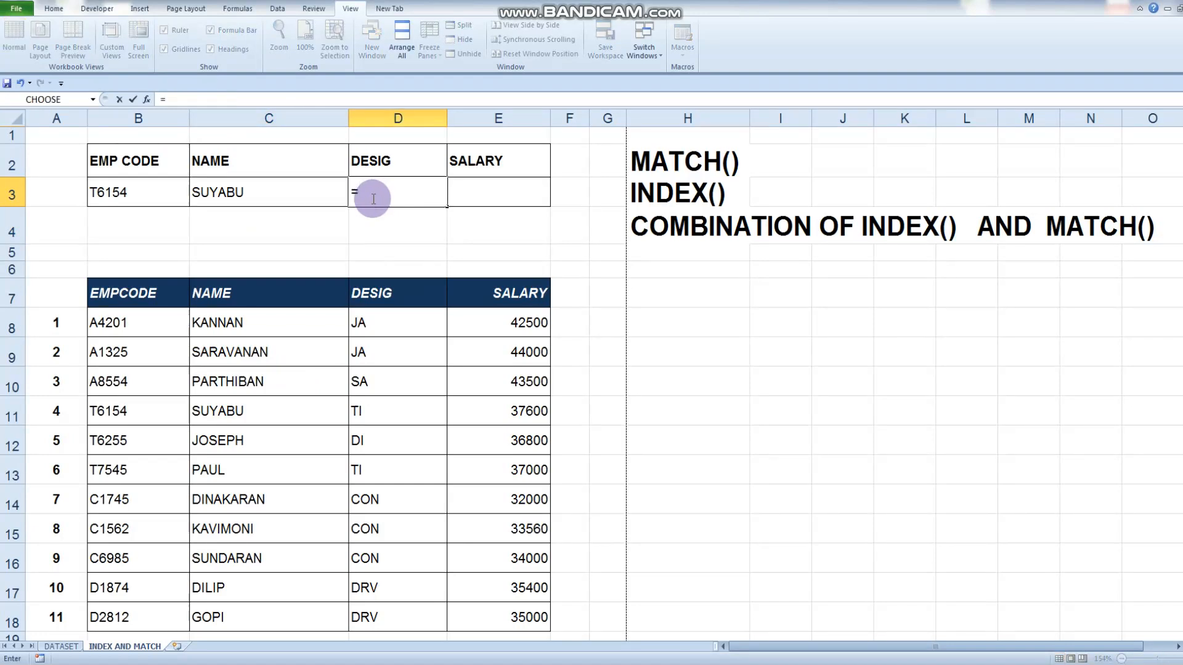
pyautogui.write('INDEX(')
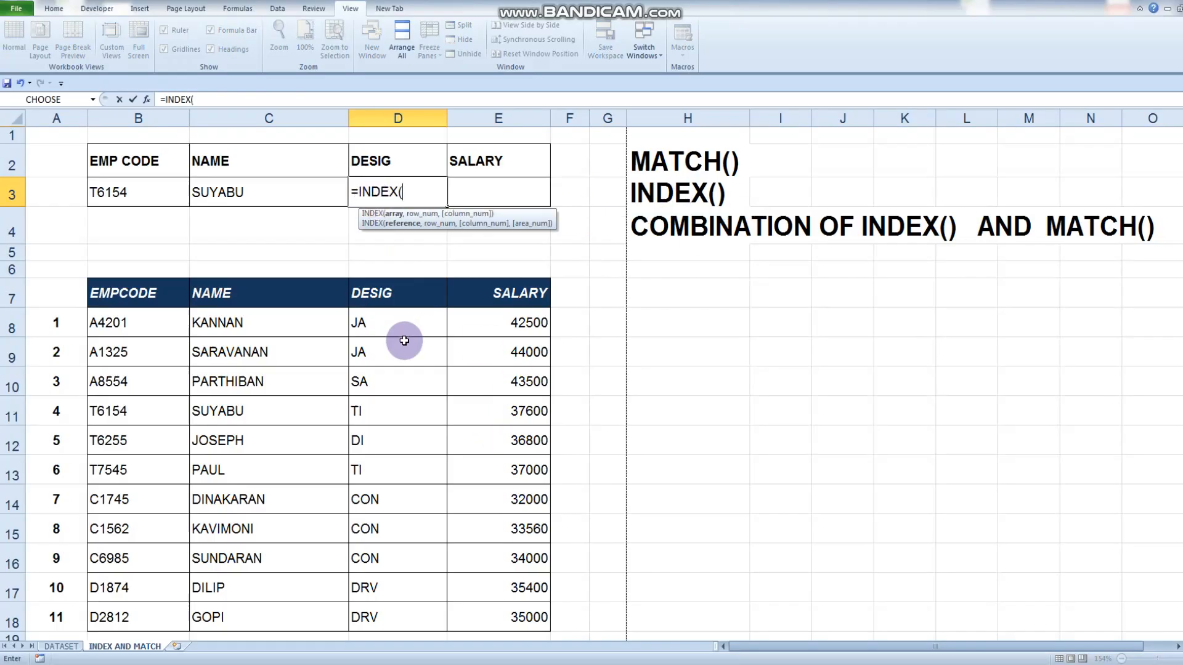
pyautogui.moveTo(387, 331); pyautogui.dragTo(382, 621)
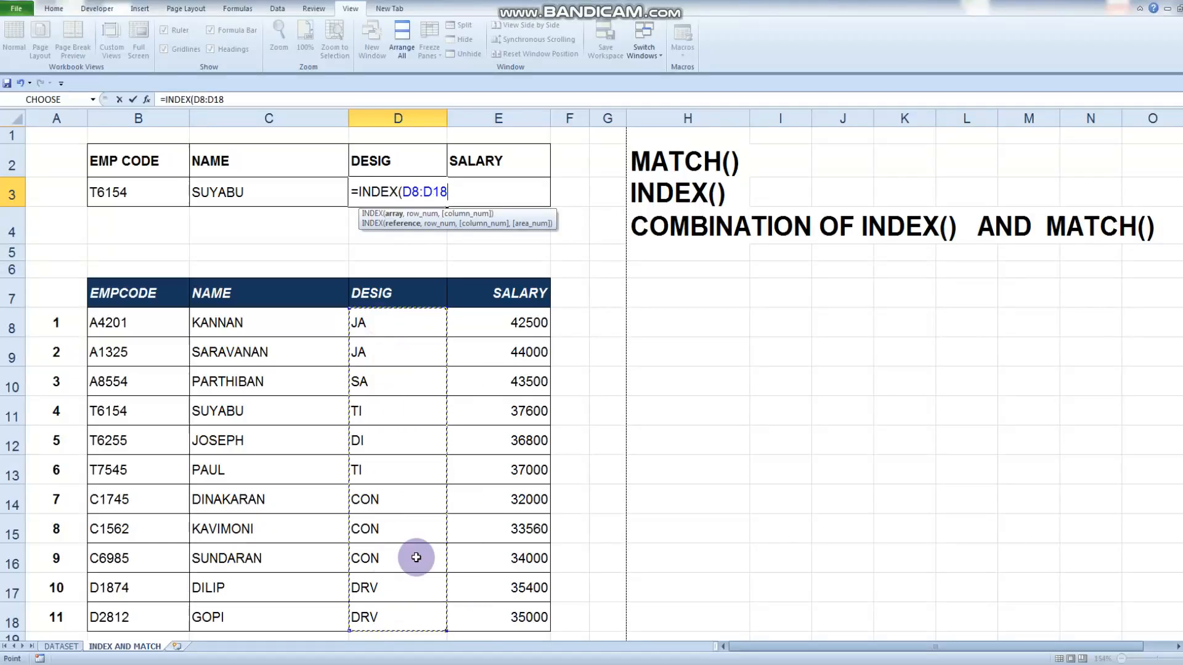
pyautogui.write(',MAT')
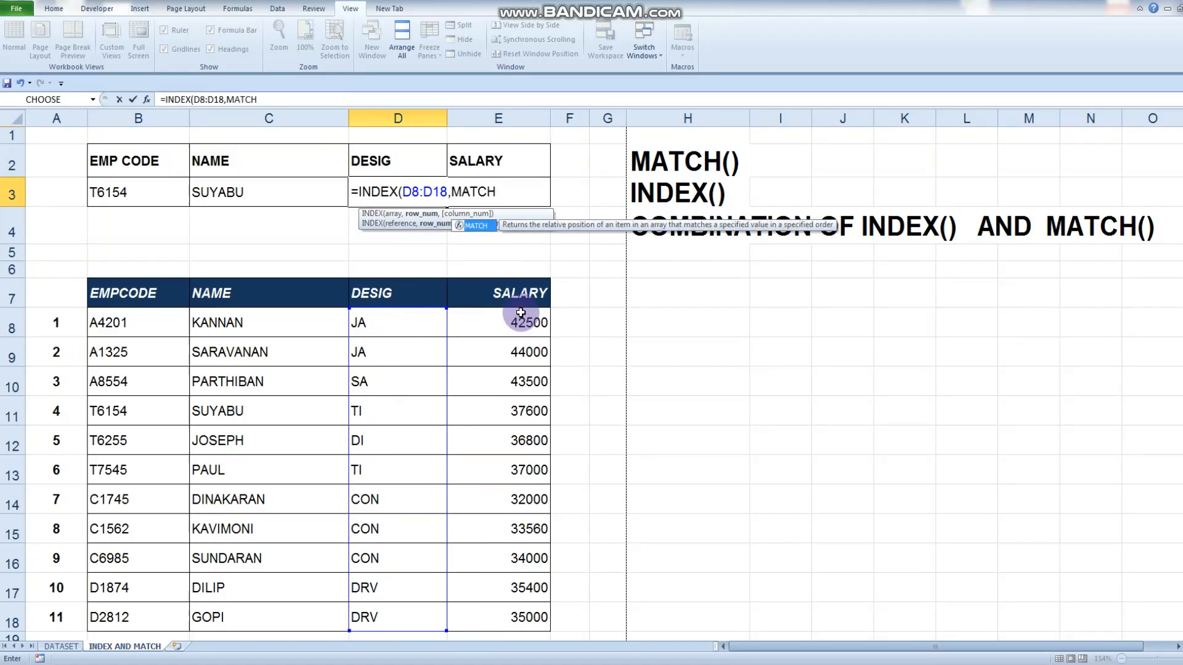
pyautogui.write('CH(')
# Complete the INDEX formula in D3 with MATCH(B3,B8:B18,0) nested as the row number and review it
pyautogui.click(122, 192)
pyautogui.write(',')
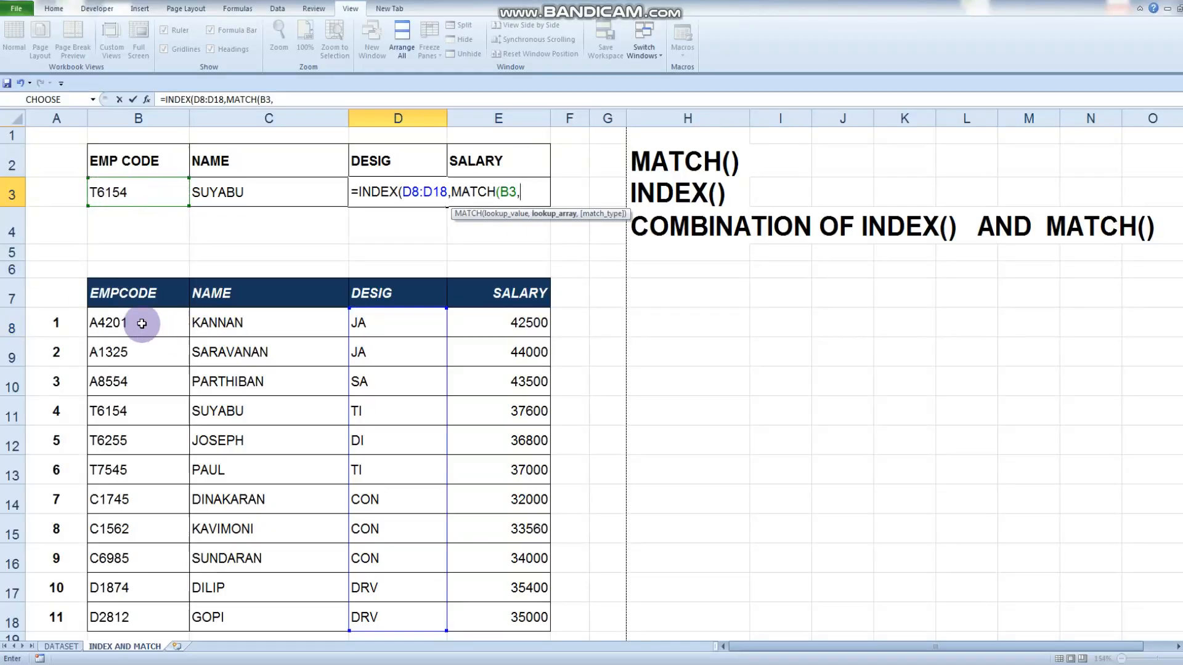
pyautogui.moveTo(145, 322); pyautogui.dragTo(126, 620)
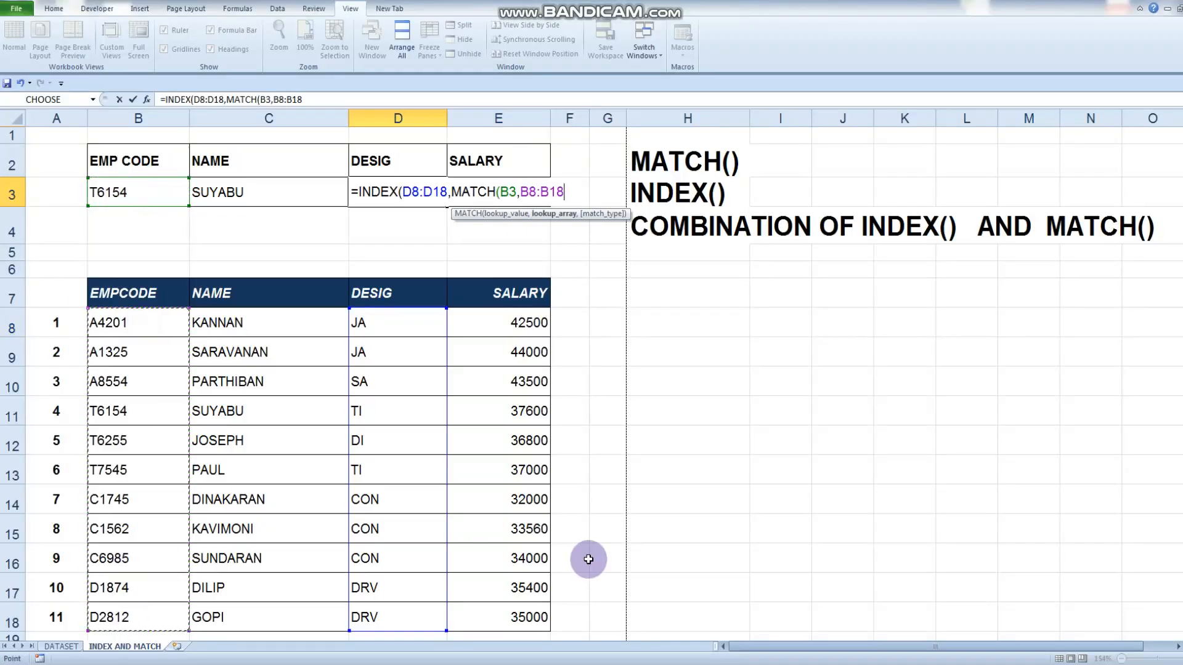
pyautogui.write(',0))')
pyautogui.press('Return')
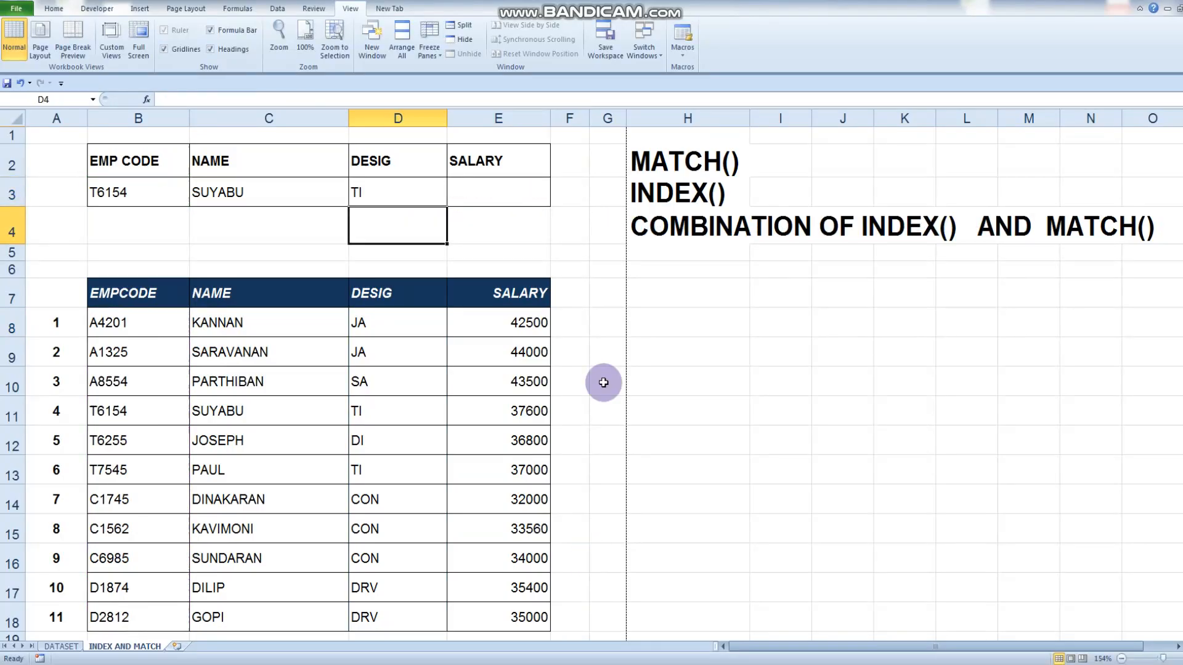
pyautogui.click(390, 192)
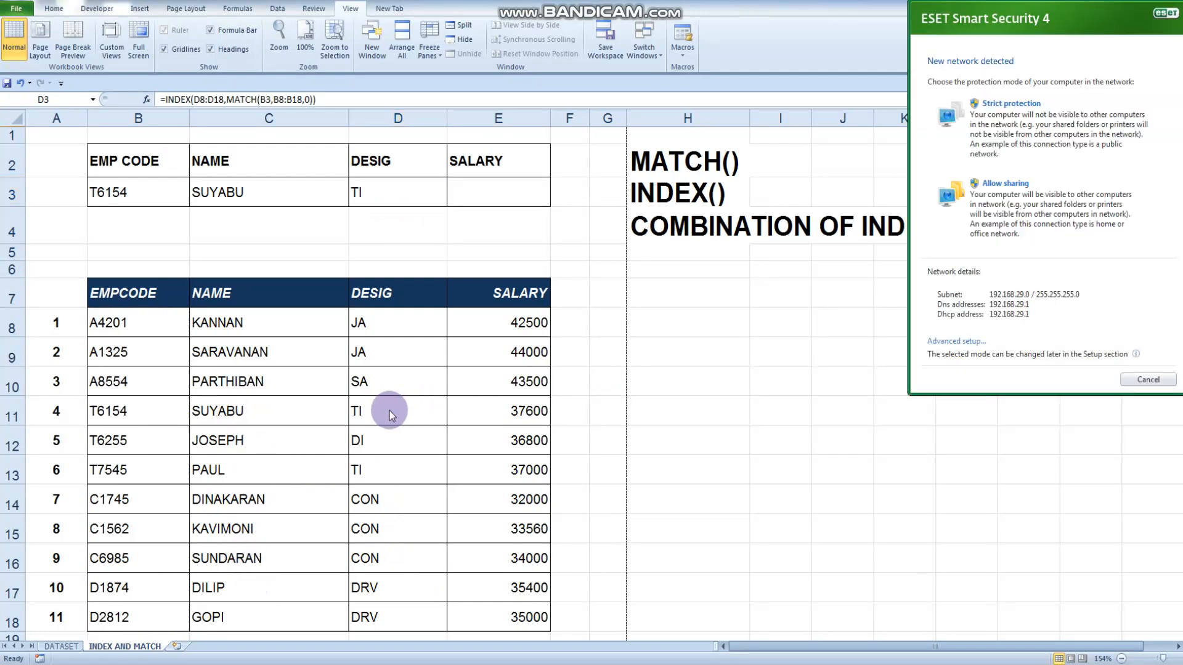
# Dismiss the network detection prompt and begin an INDEX formula in SALARY cell E3 with E8:E18 as its array
pyautogui.click(1163, 380)
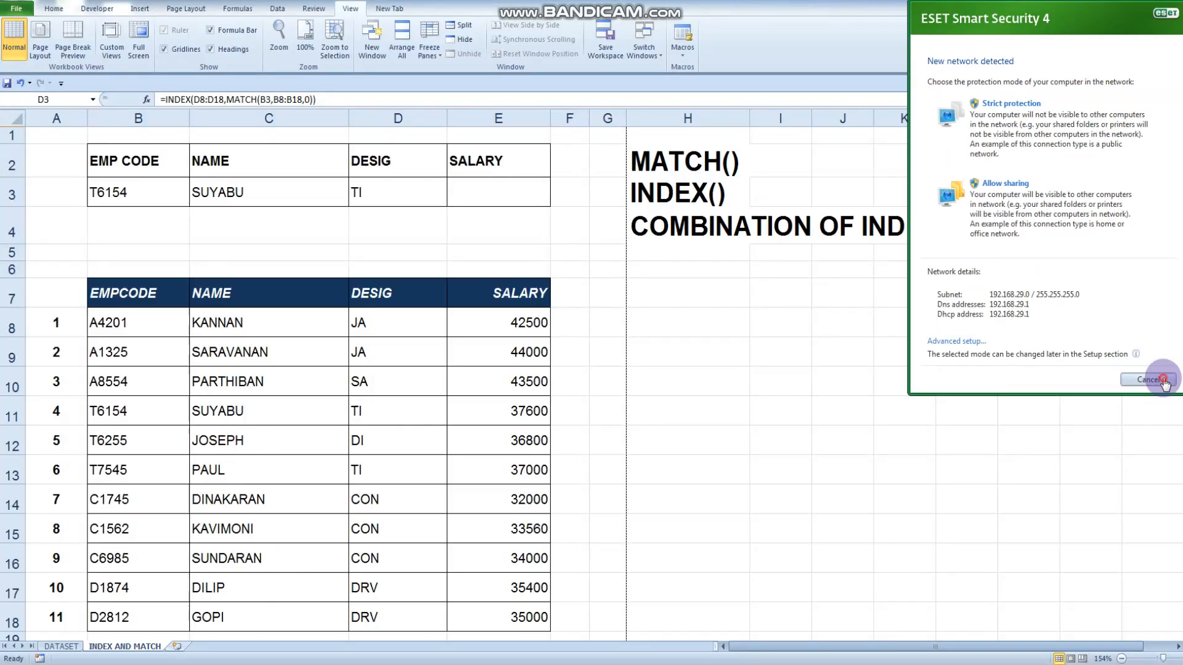
pyautogui.click(493, 193)
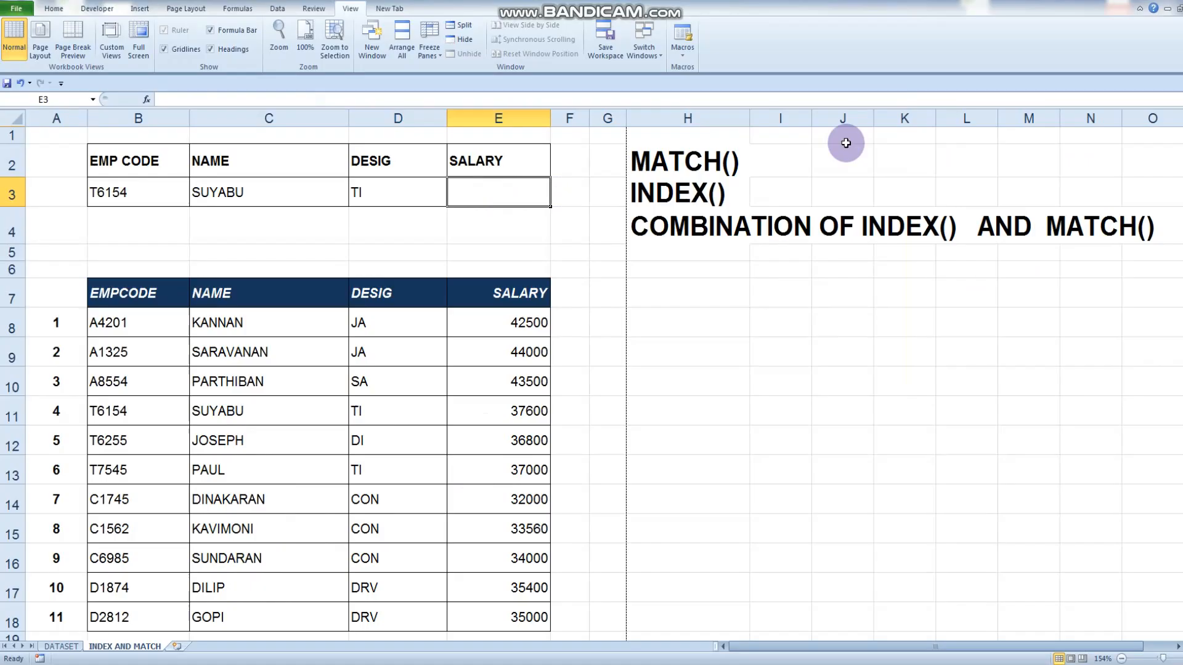
pyautogui.write('=INDEX(')
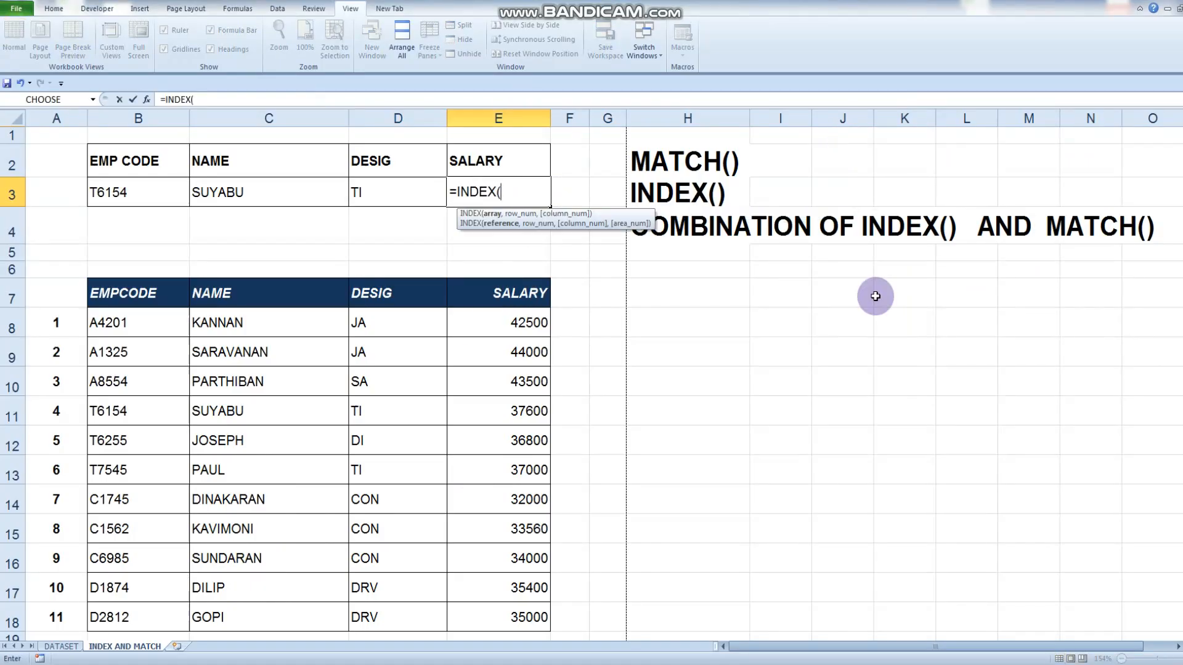
pyautogui.moveTo(503, 321); pyautogui.dragTo(510, 620)
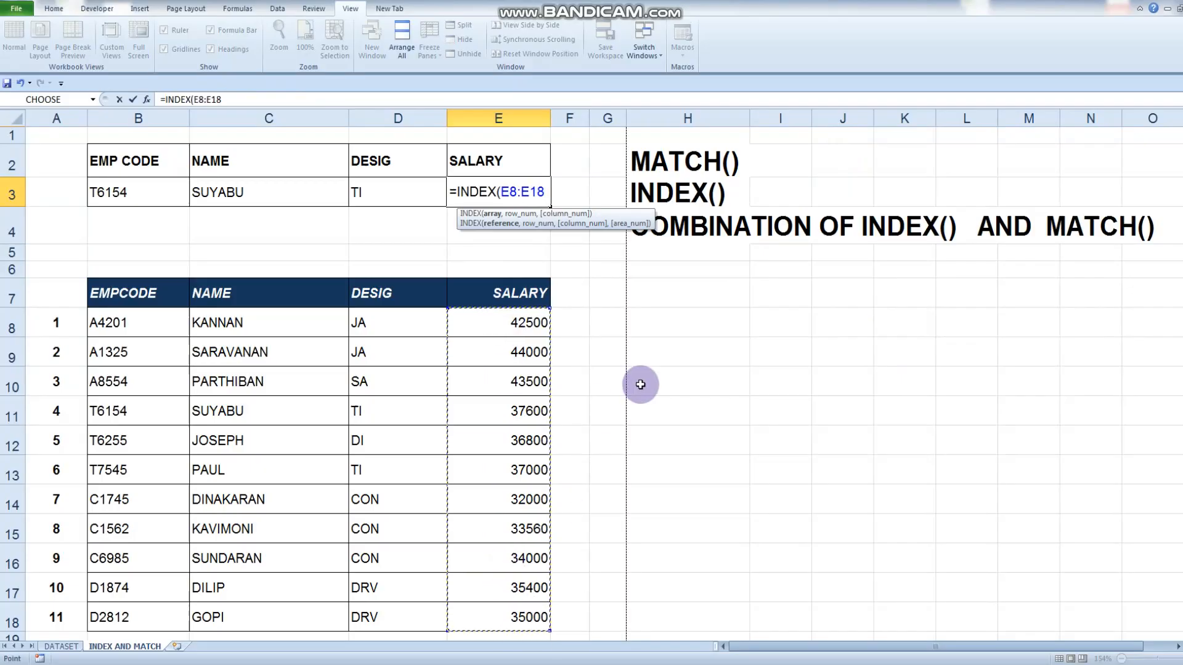
pyautogui.write(',')
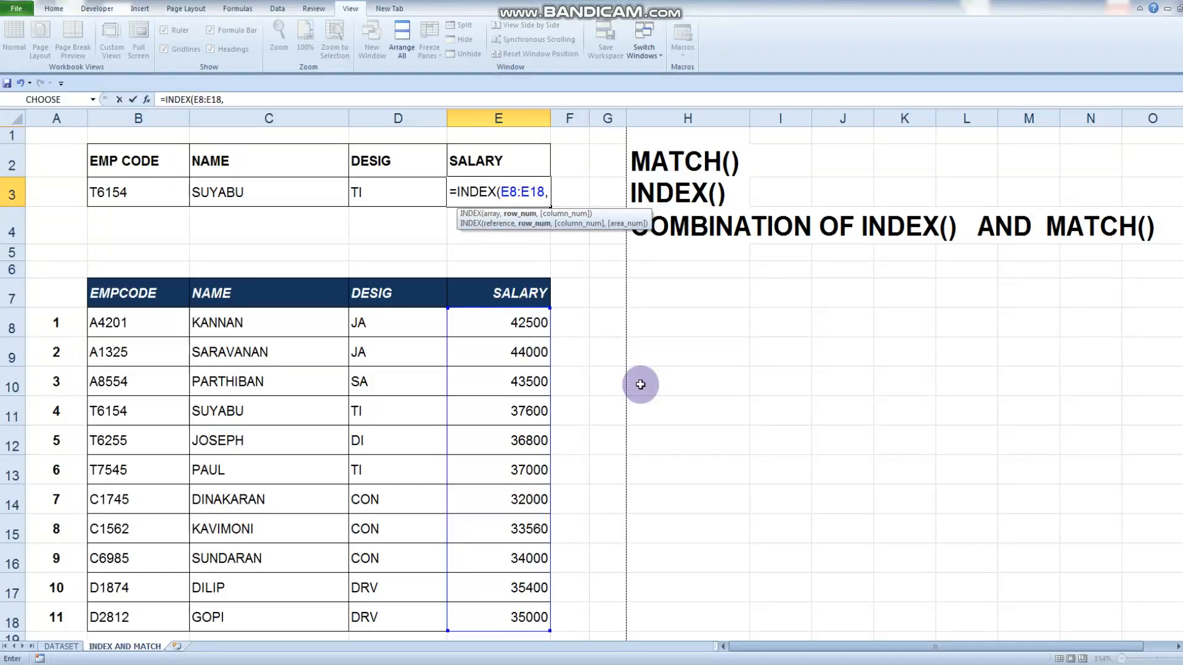
pyautogui.write('MATCH')
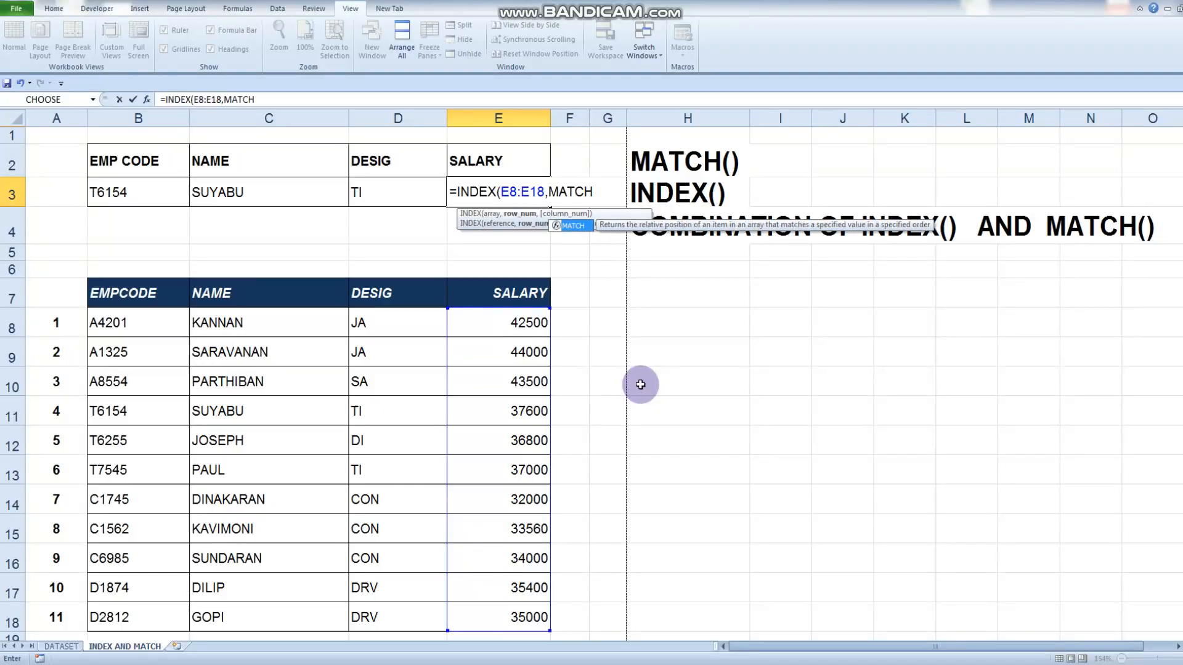
pyautogui.write('(')
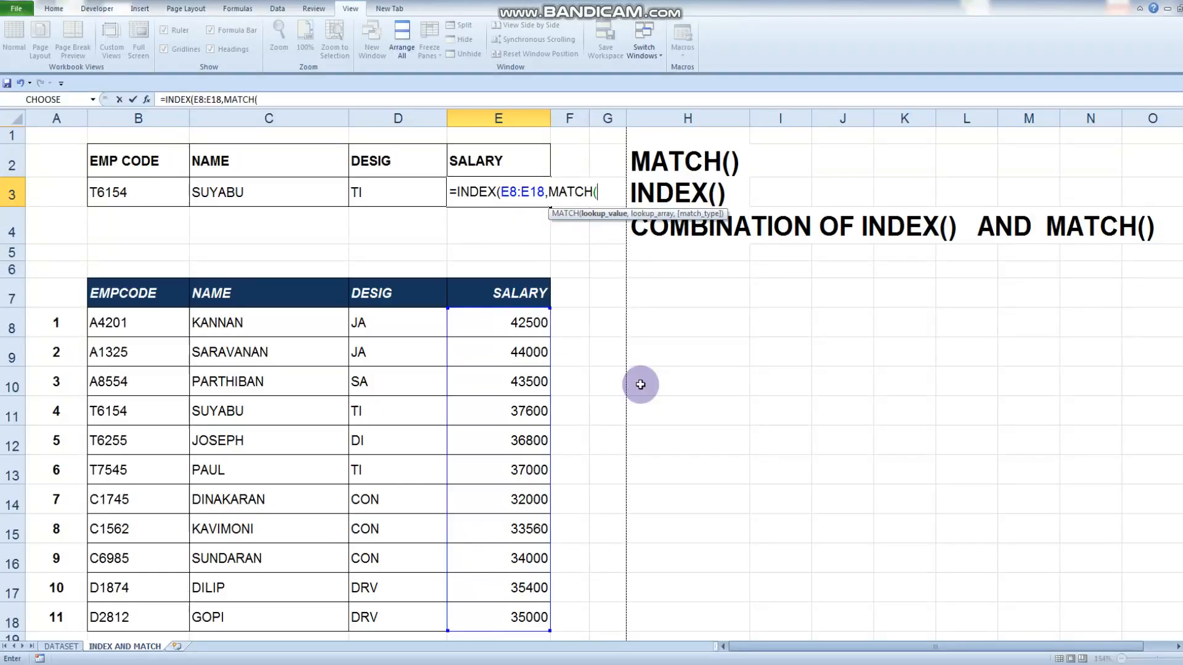
# Complete the INDEX formula in E3 with MATCH(B3,B8:B18,0) nested as the row number
pyautogui.click(136, 192)
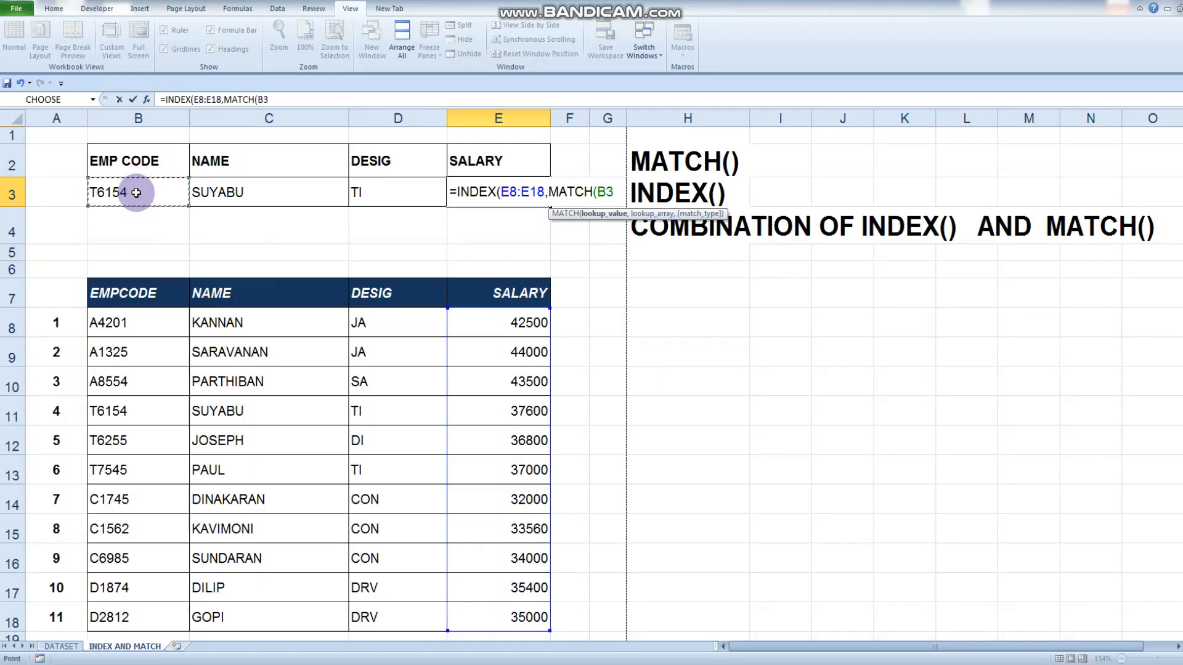
pyautogui.write(',')
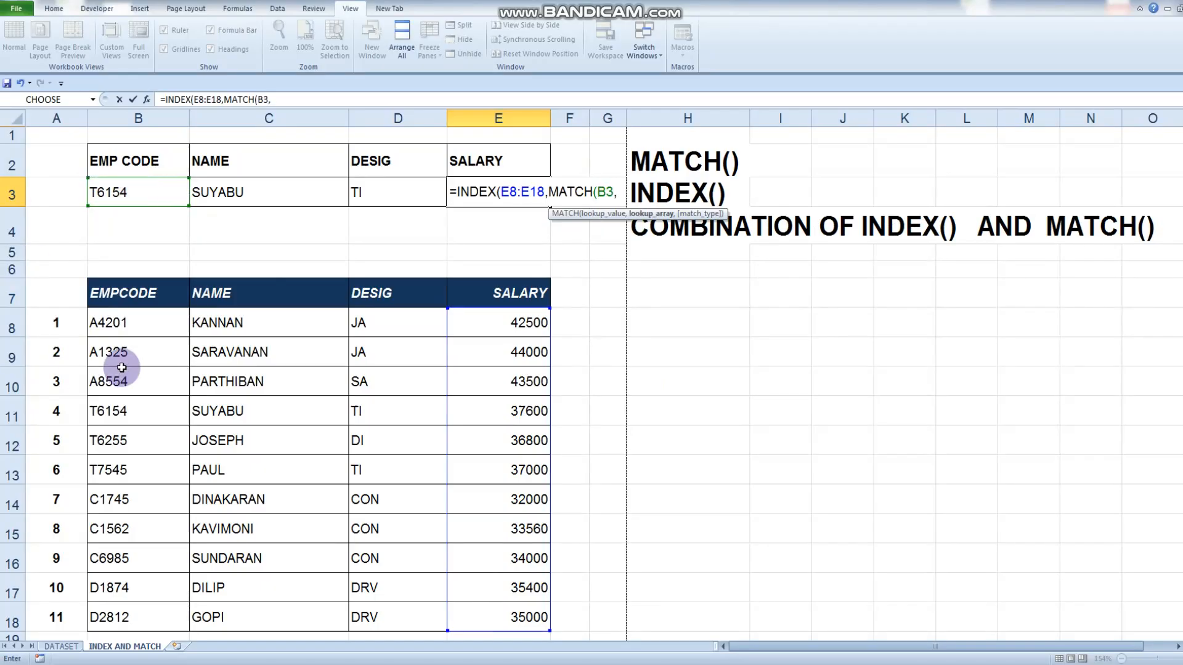
pyautogui.moveTo(127, 321); pyautogui.dragTo(110, 618)
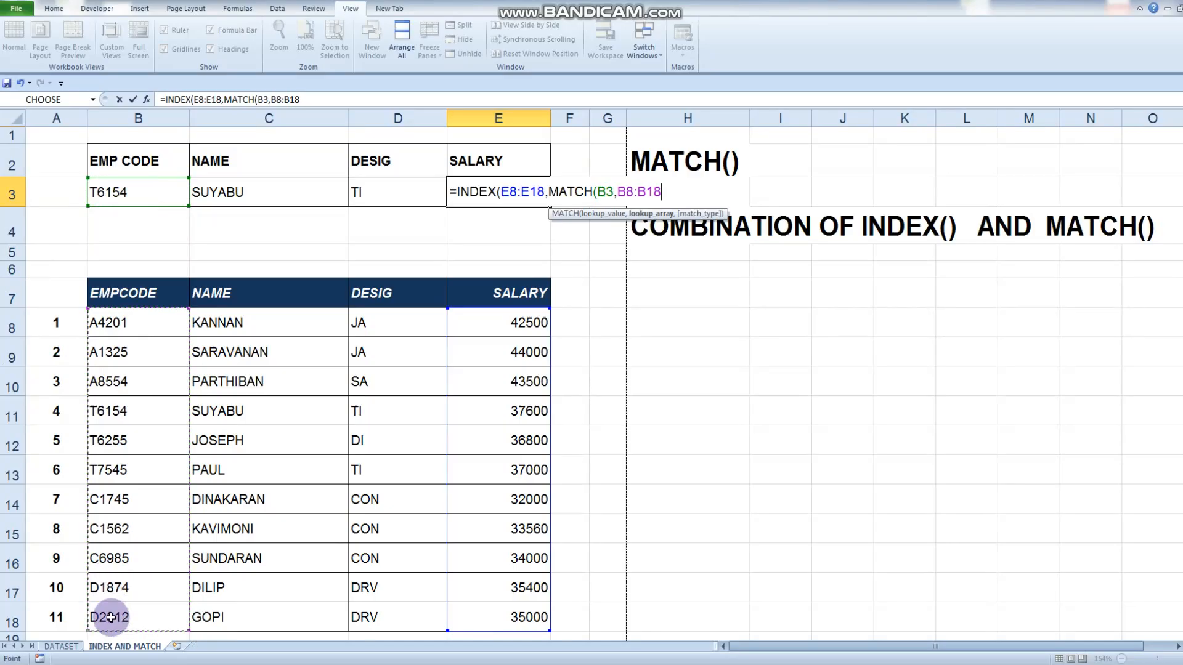
pyautogui.write(',')
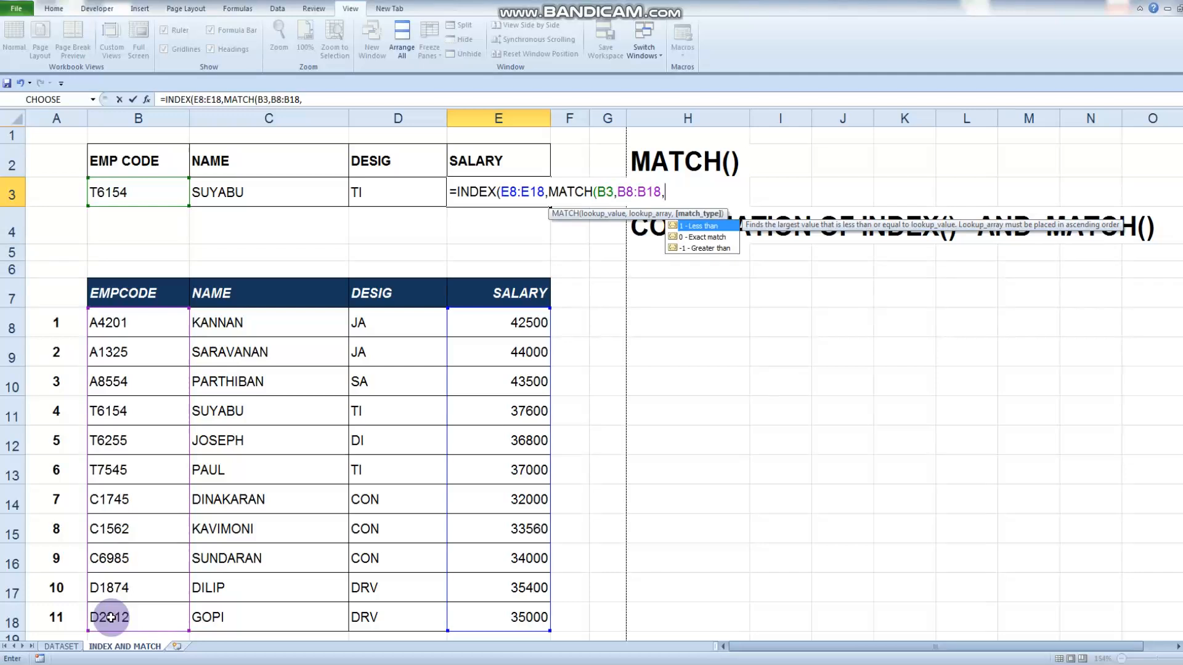
pyautogui.write('0)')
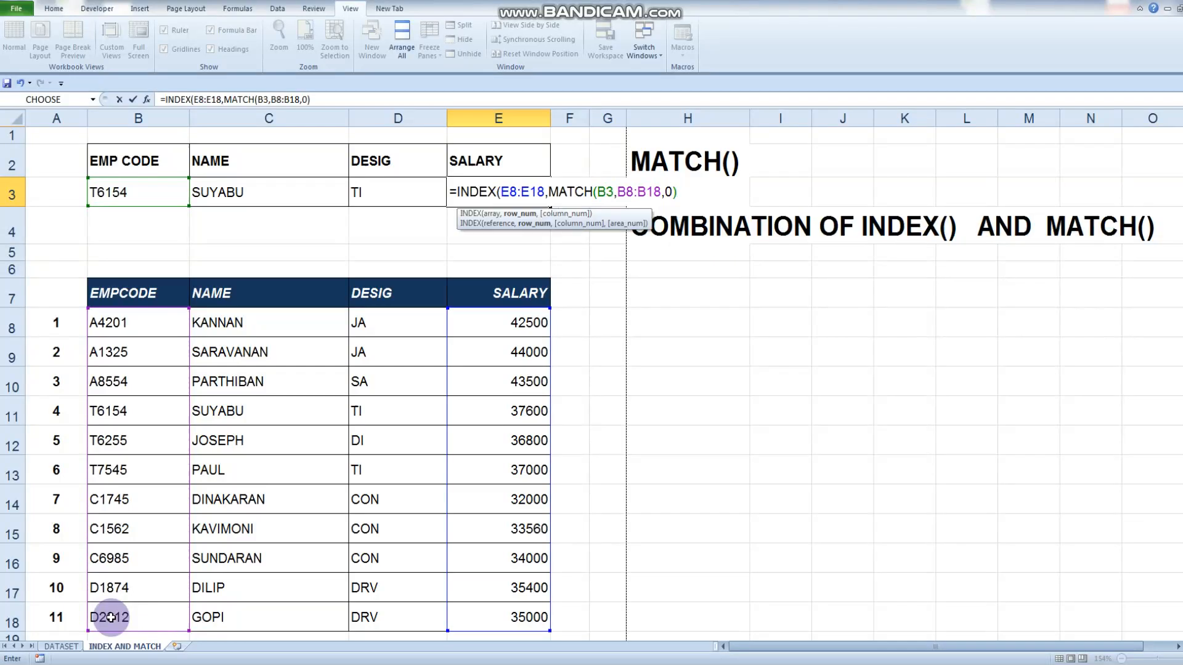
pyautogui.press('Return')
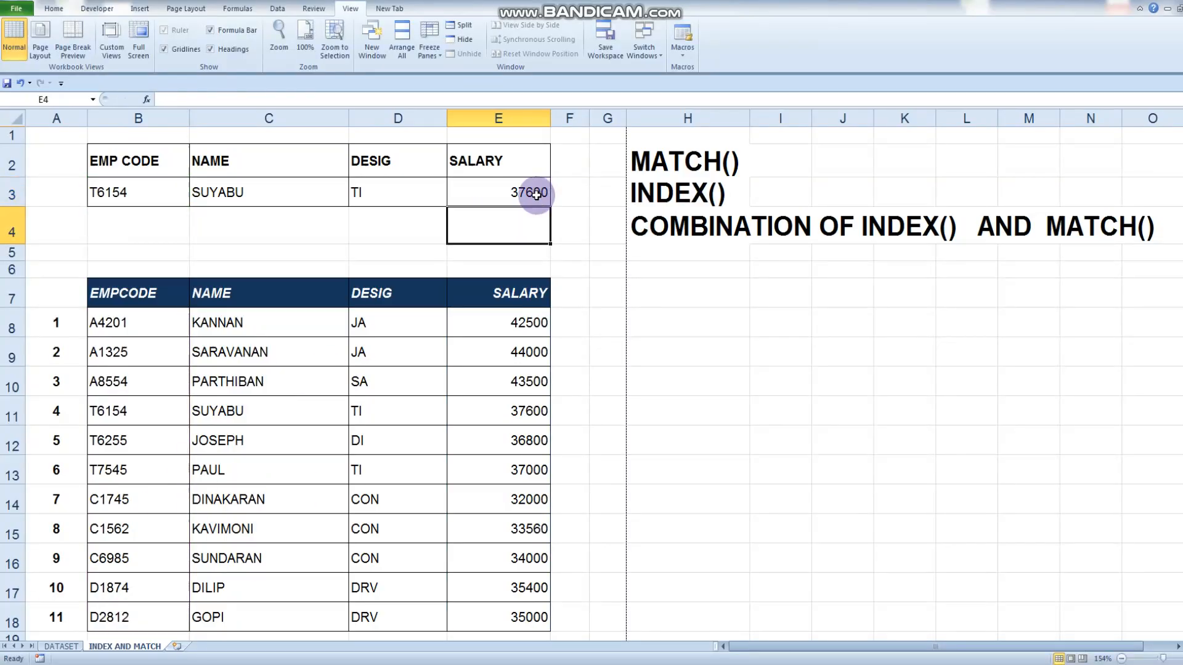
# Test the lookup by replacing the employee code in B3 with the code from row 17 of the table
pyautogui.click(121, 196)
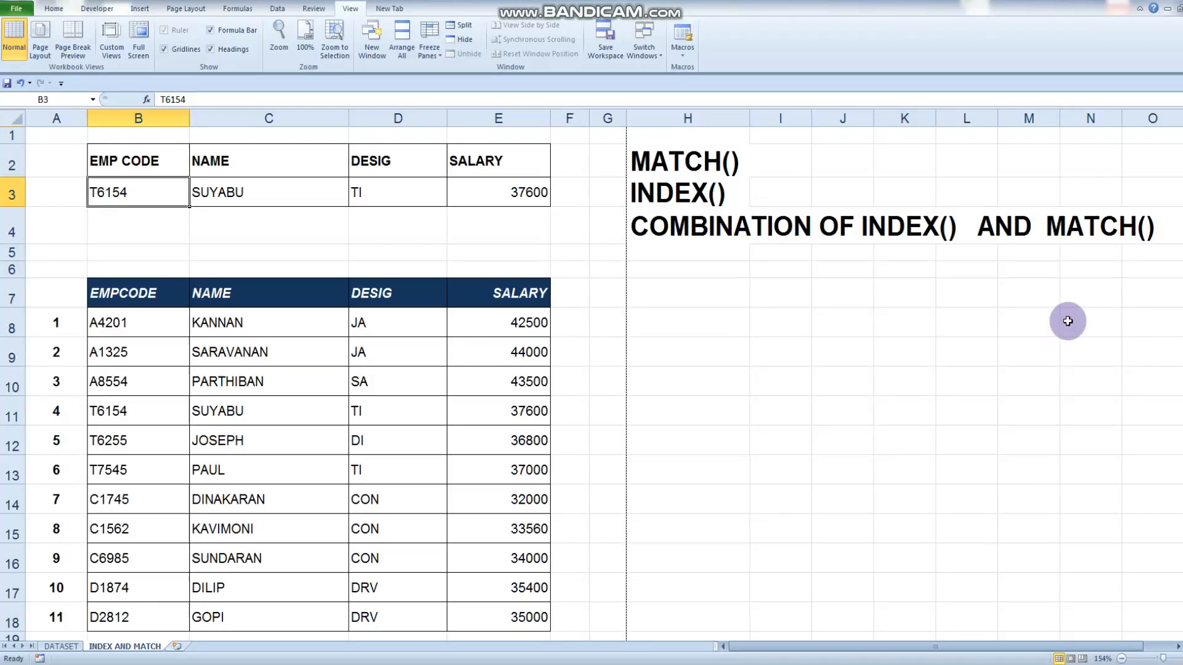
pyautogui.write('D1874')
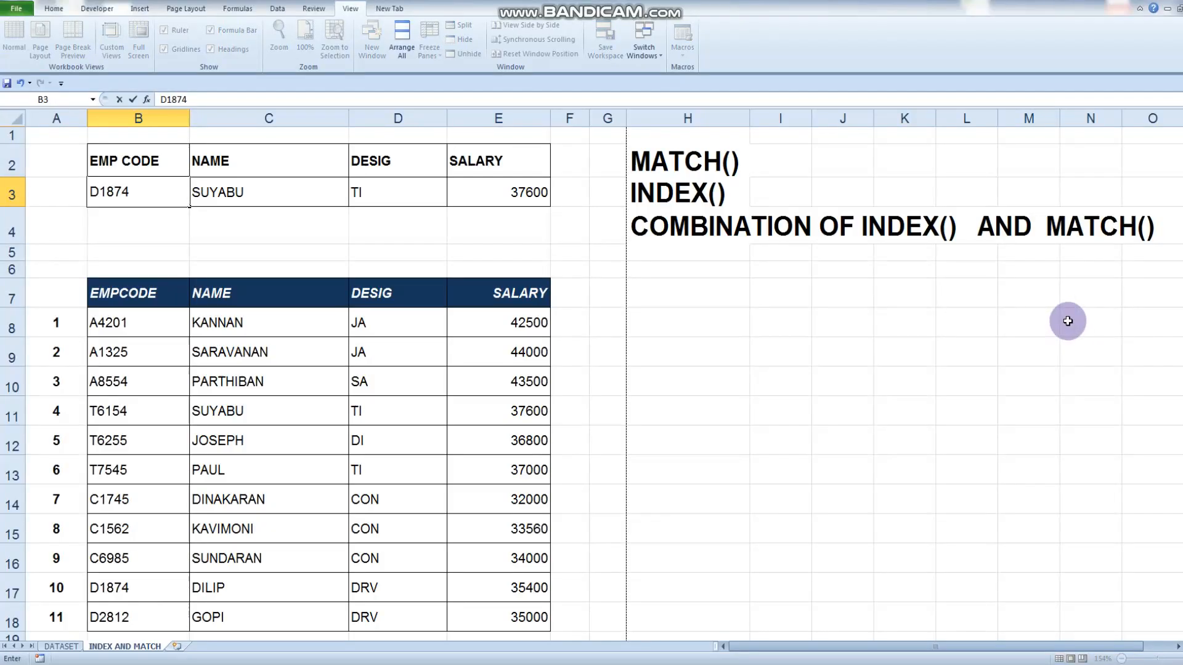
pyautogui.press('Return')
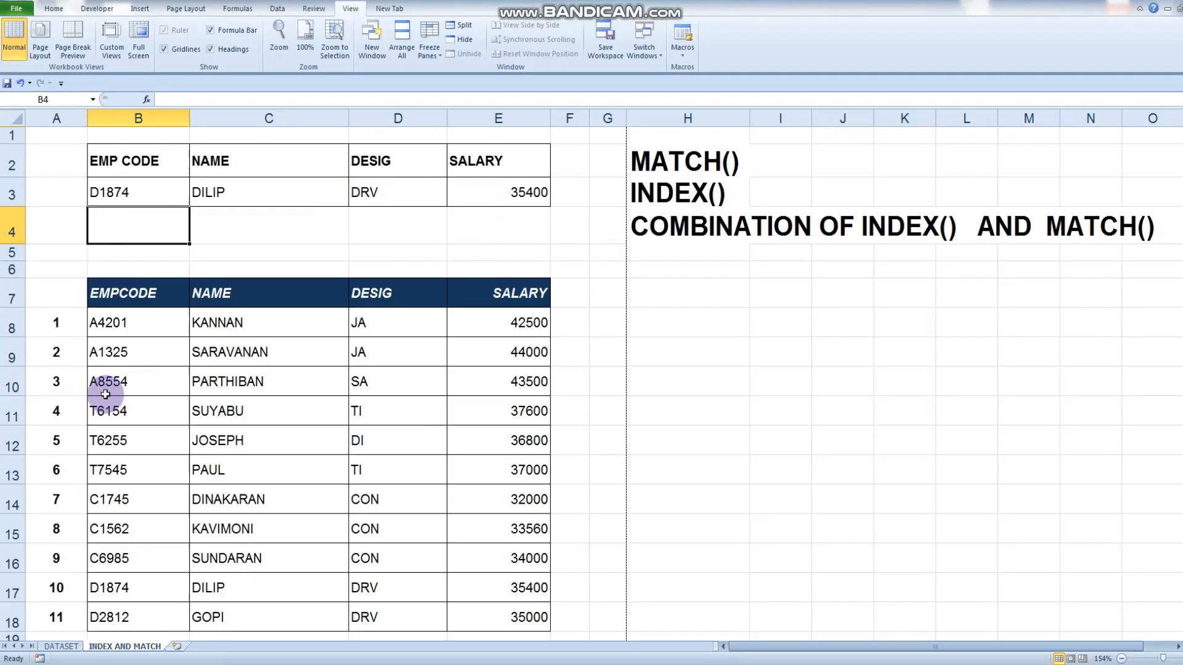
# Replace the employee code in B3 with the code from row 10 and check the lookup against B10:E10
pyautogui.click(141, 192)
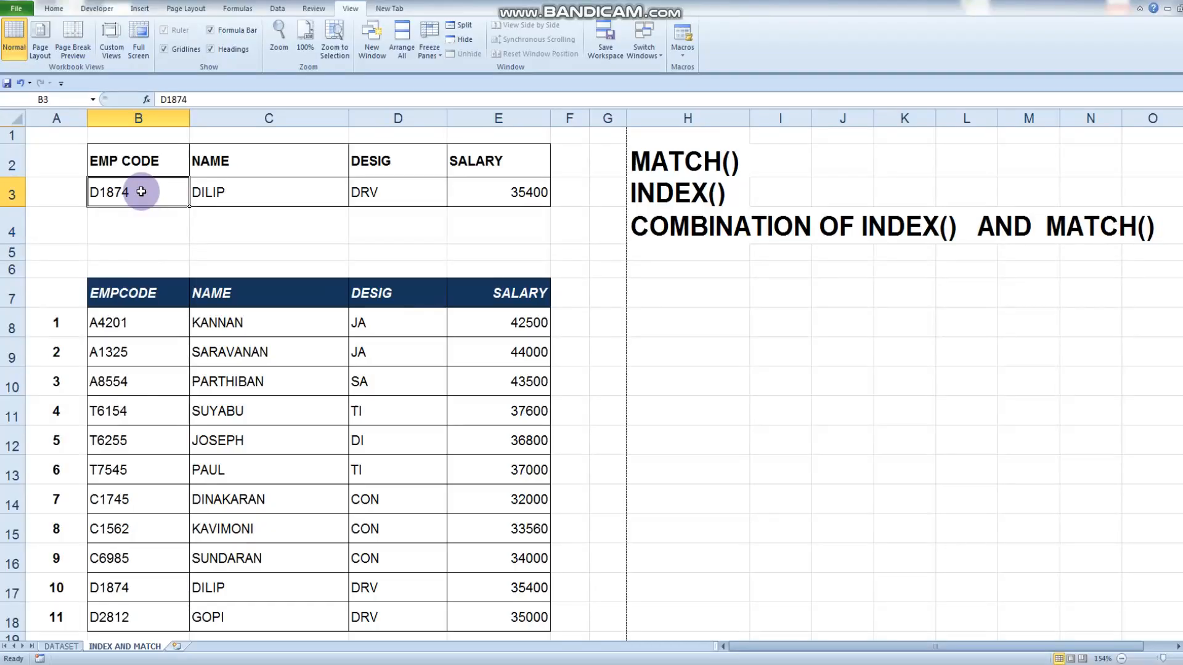
pyautogui.write('A8554')
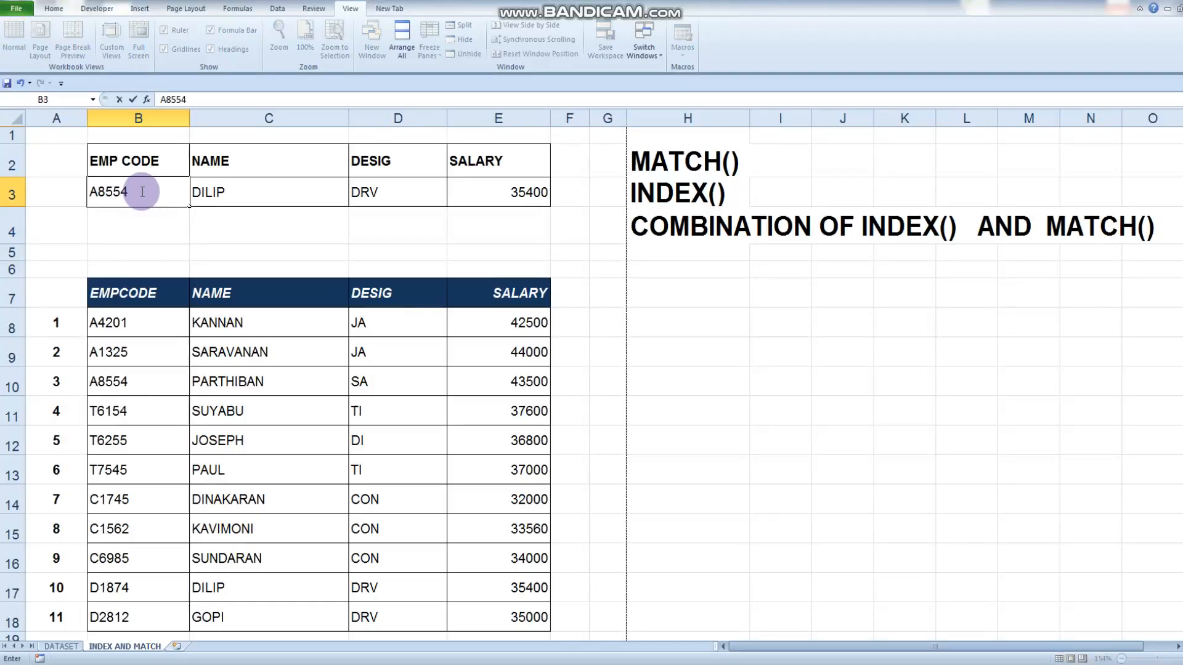
pyautogui.press('Return')
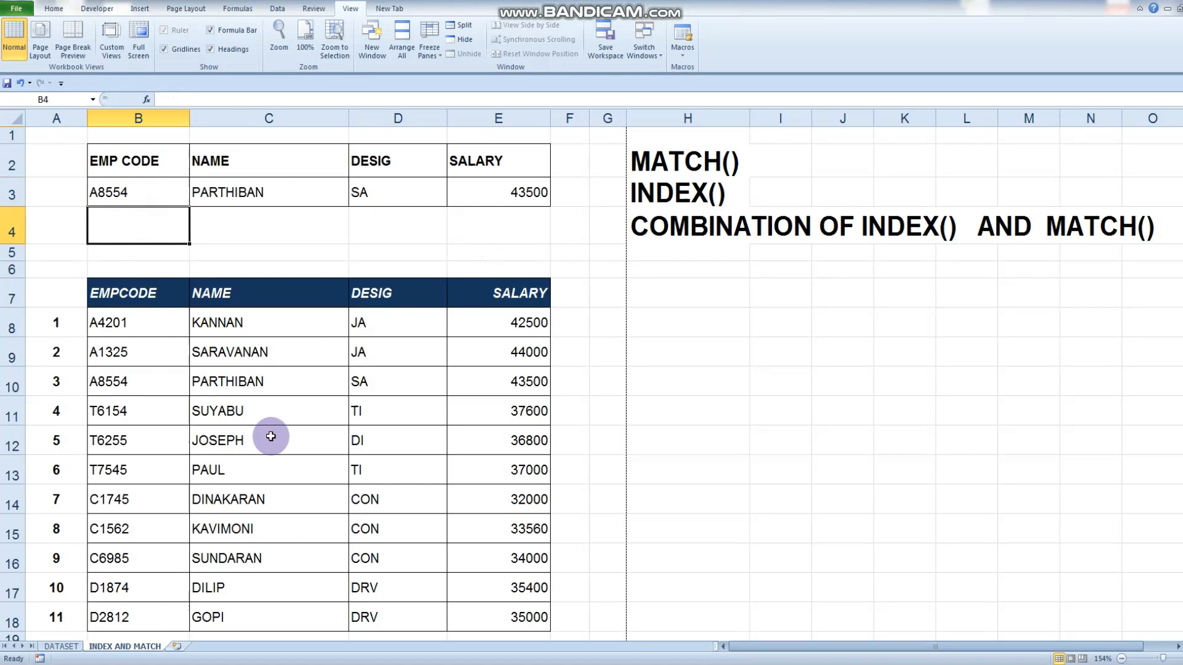
pyautogui.click(117, 382)
pyautogui.moveTo(117, 382); pyautogui.dragTo(486, 394)
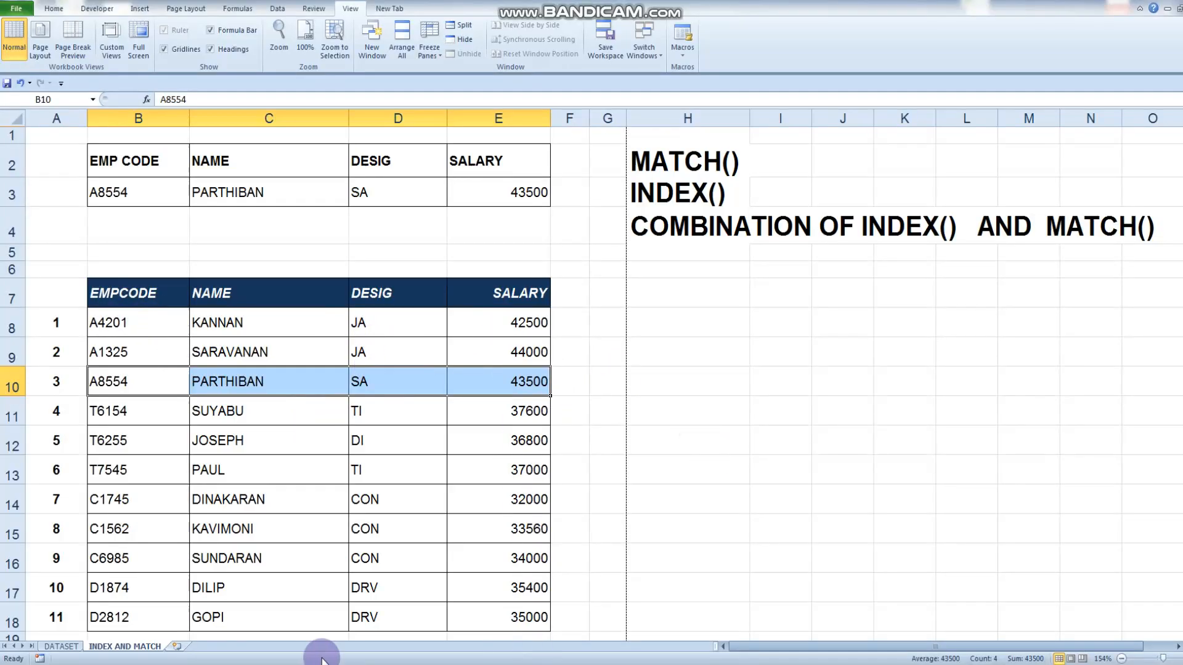
# Examine the DATASET sheet's athletics results table down to the triple jump rows and its empty lookup form above
pyautogui.scroll(-1, 280, 478)
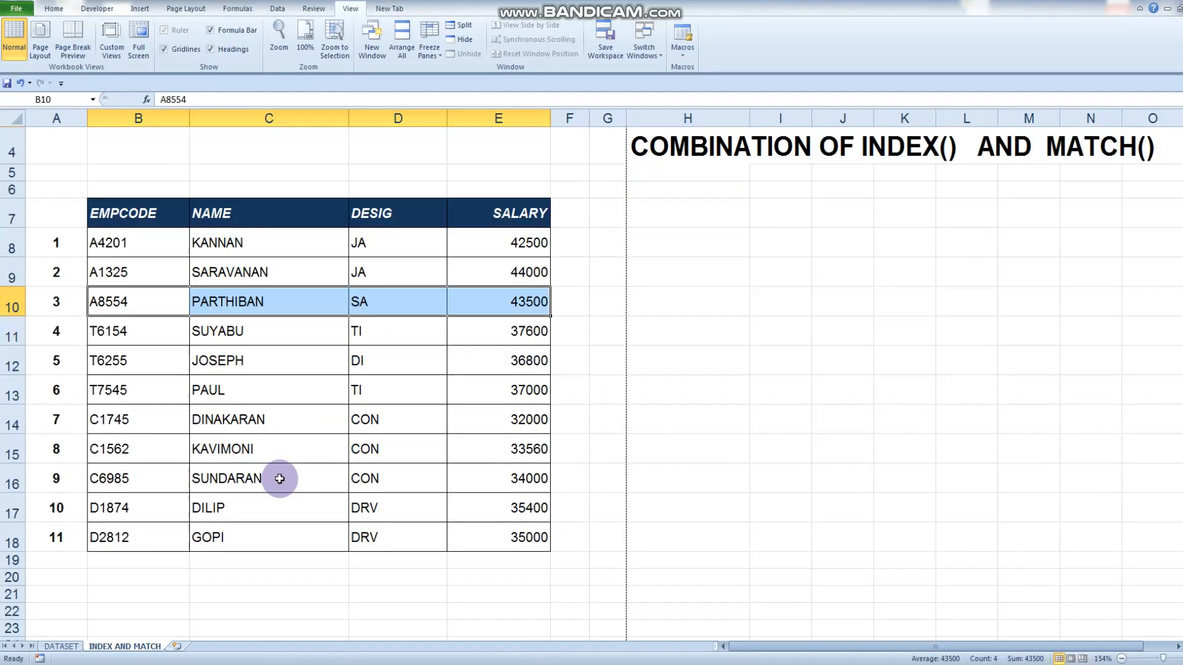
pyautogui.click(60, 646)
pyautogui.scroll(-3, 1095, 294)
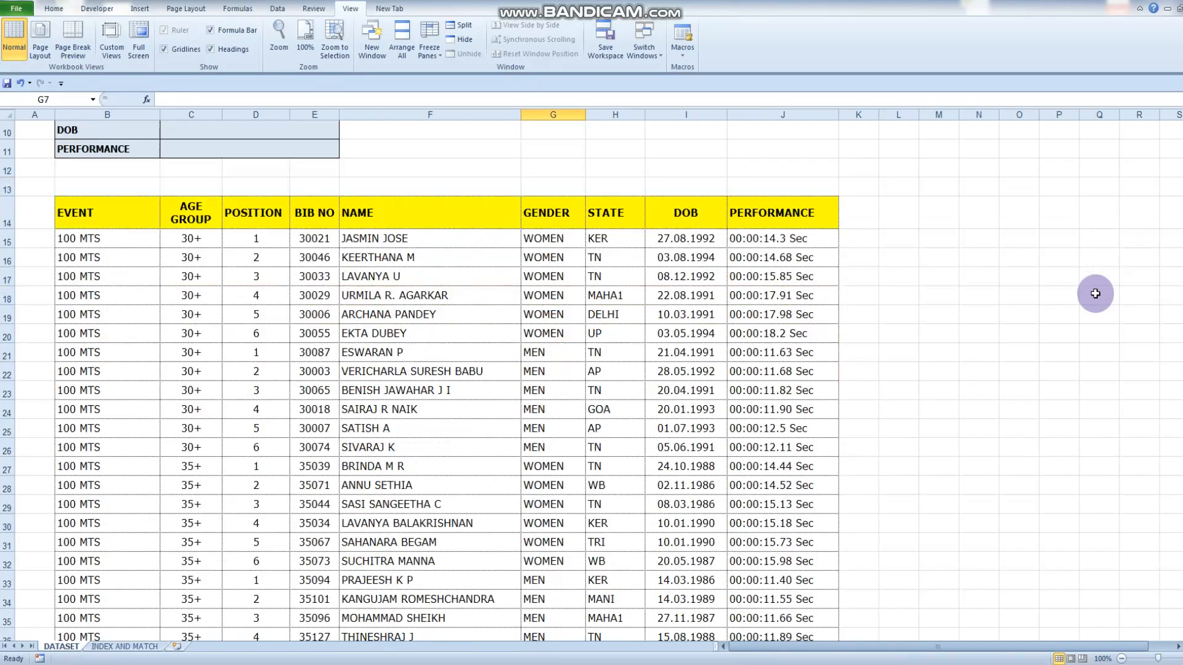
pyautogui.scroll(-13, 111, 255)
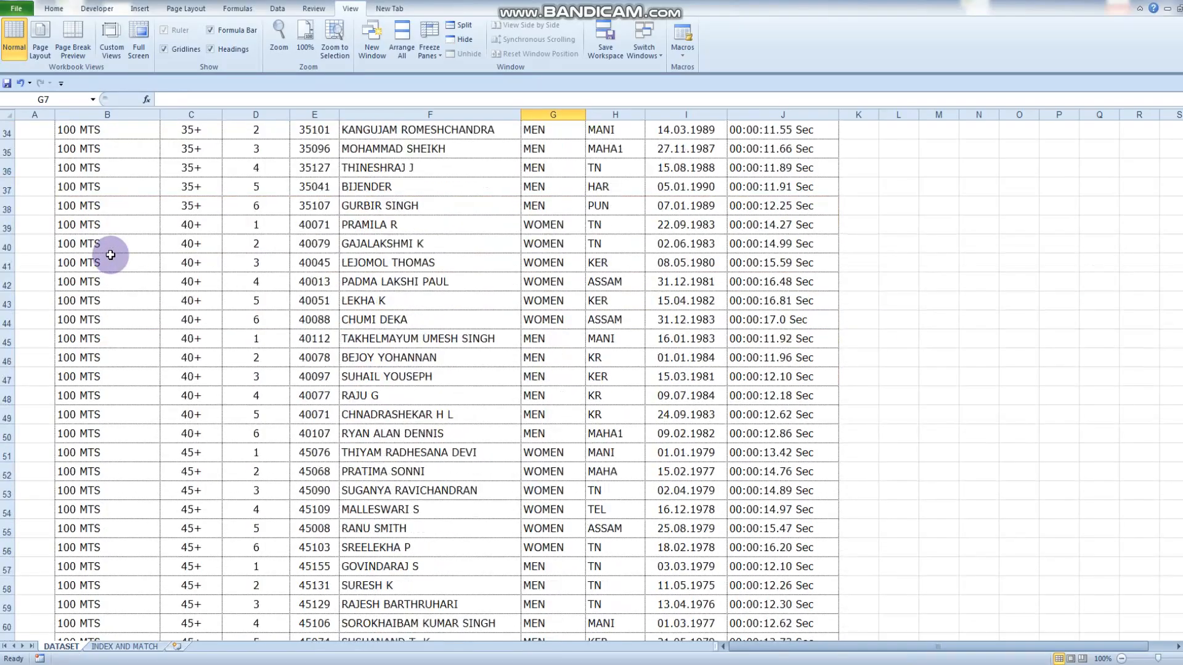
pyautogui.scroll(-11, 110, 254)
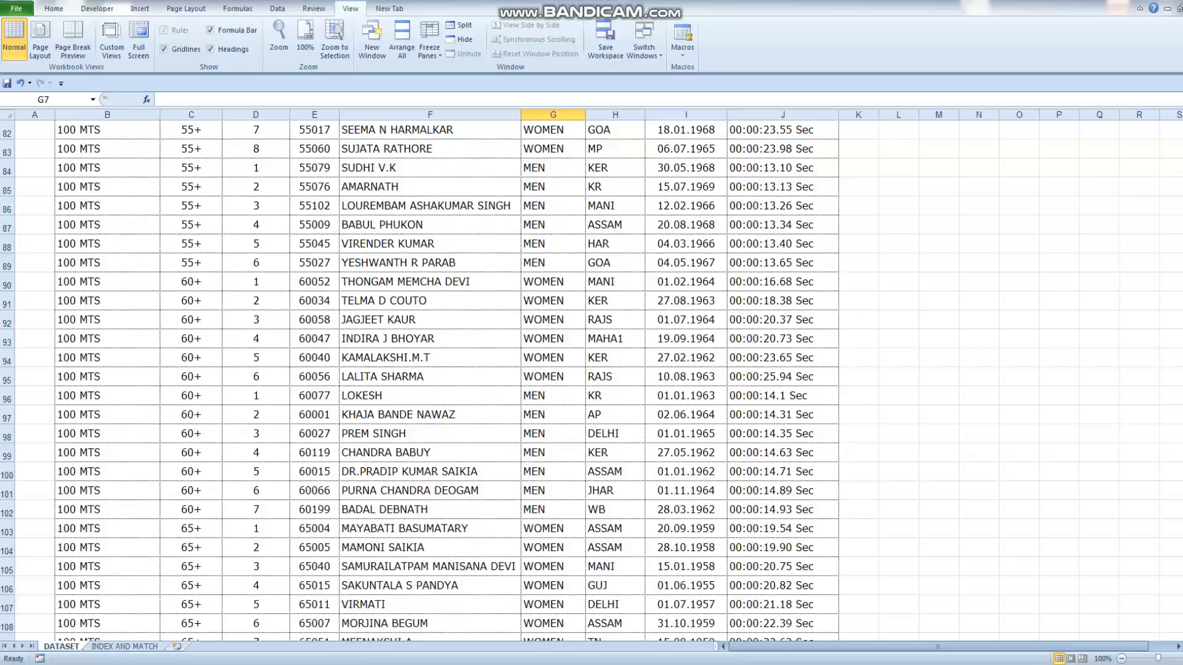
pyautogui.moveTo(1181, 147); pyautogui.dragTo(1182, 567)
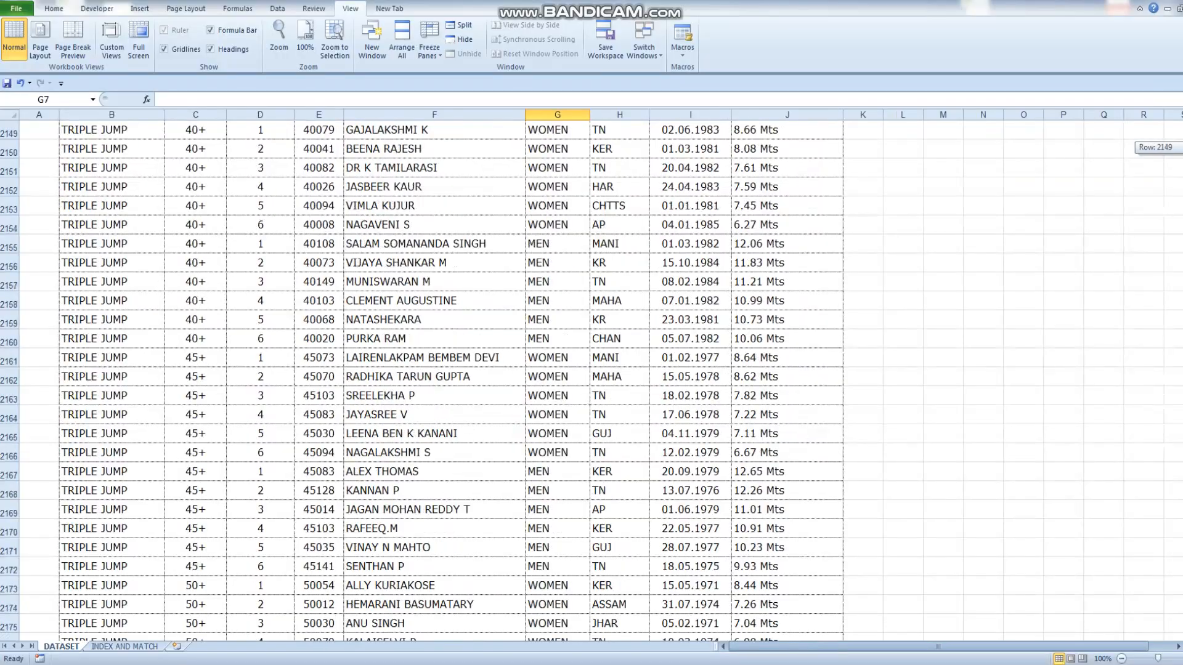
pyautogui.moveTo(1182, 565); pyautogui.dragTo(1182, 132)
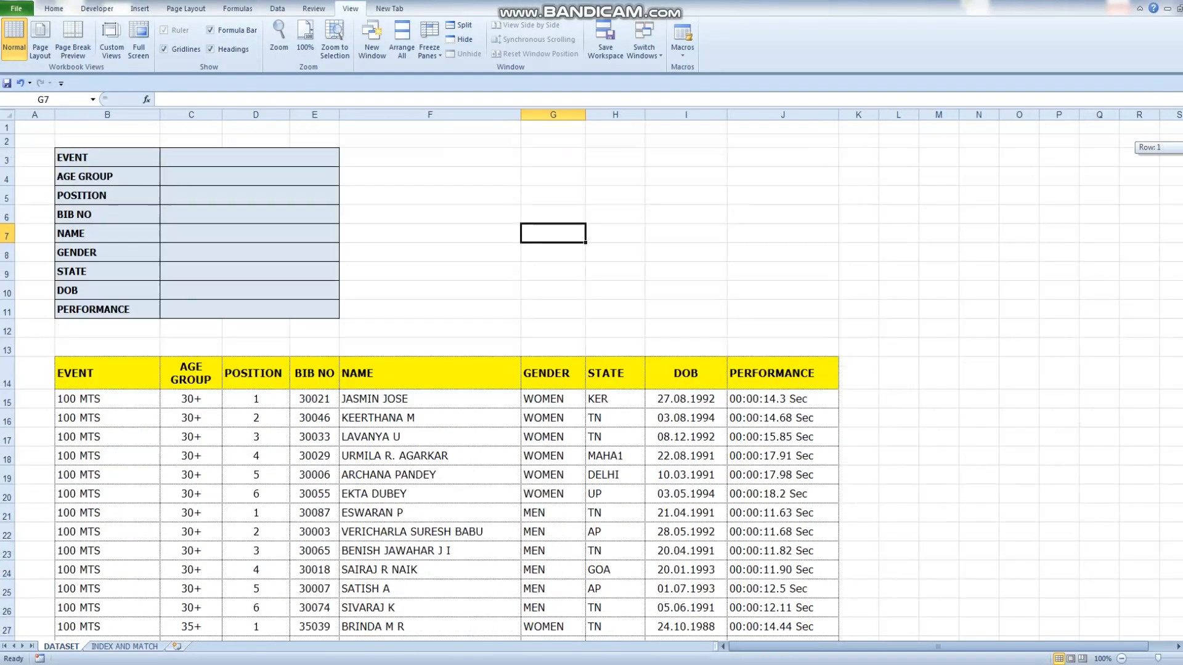
pyautogui.click(229, 157)
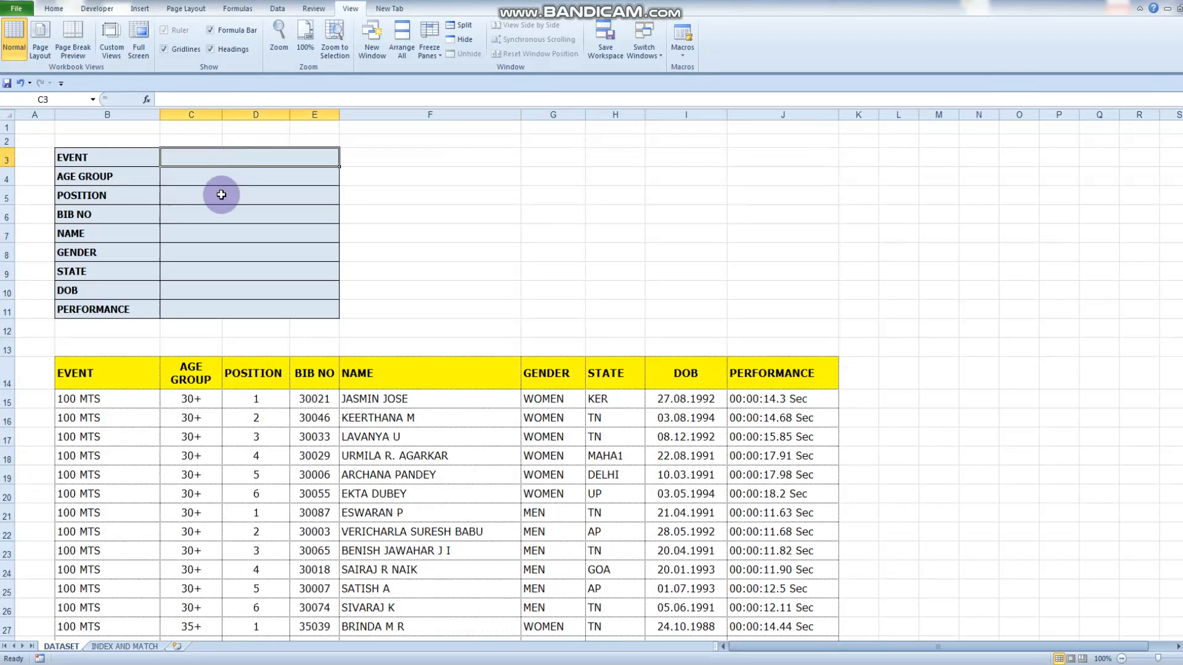
# Return to the INDEX AND MATCH sheet and review the employee code and its lookup results in row 3
pyautogui.click(108, 650)
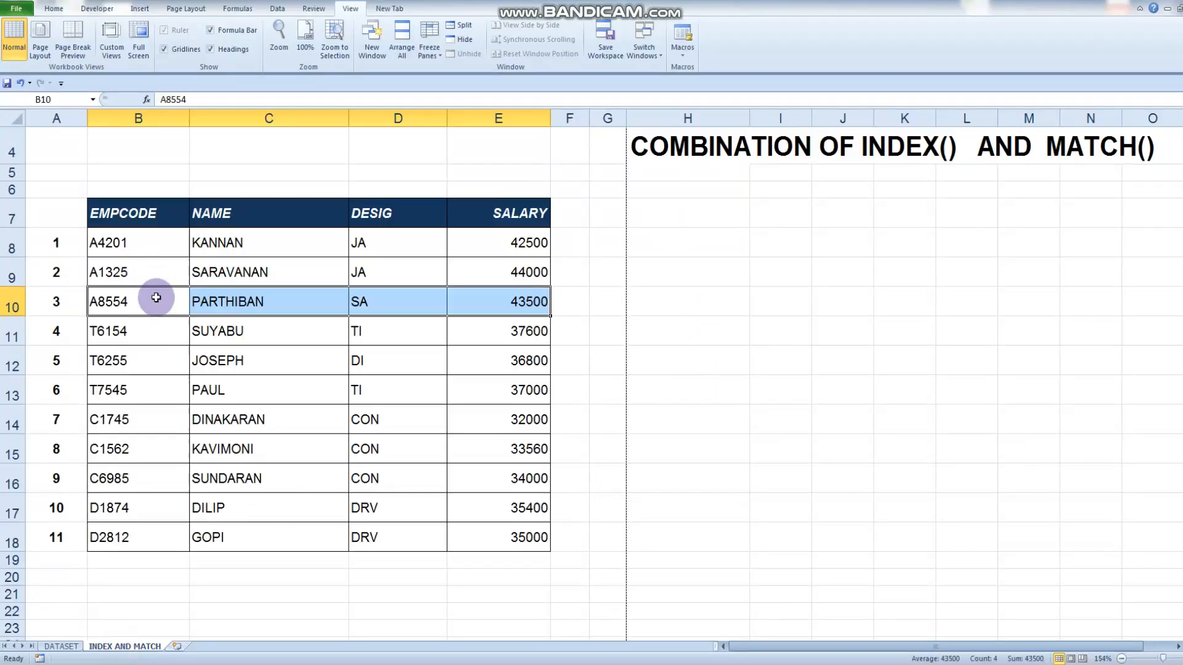
pyautogui.scroll(1, 153, 285)
pyautogui.click(146, 195)
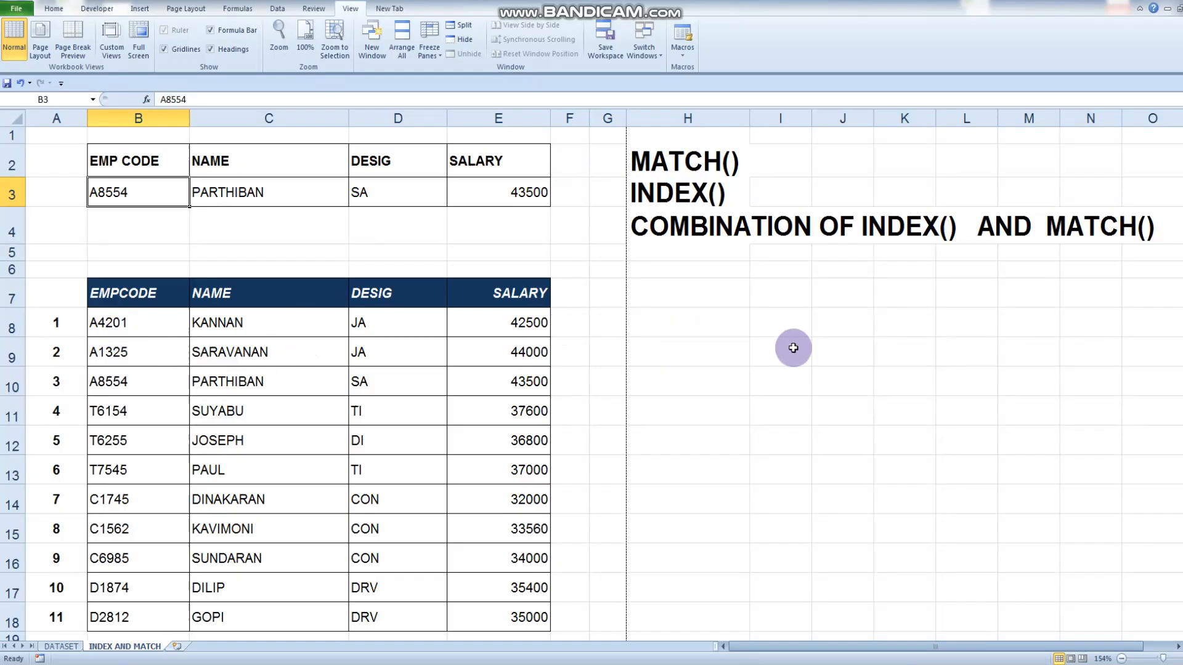
pyautogui.click(795, 424)
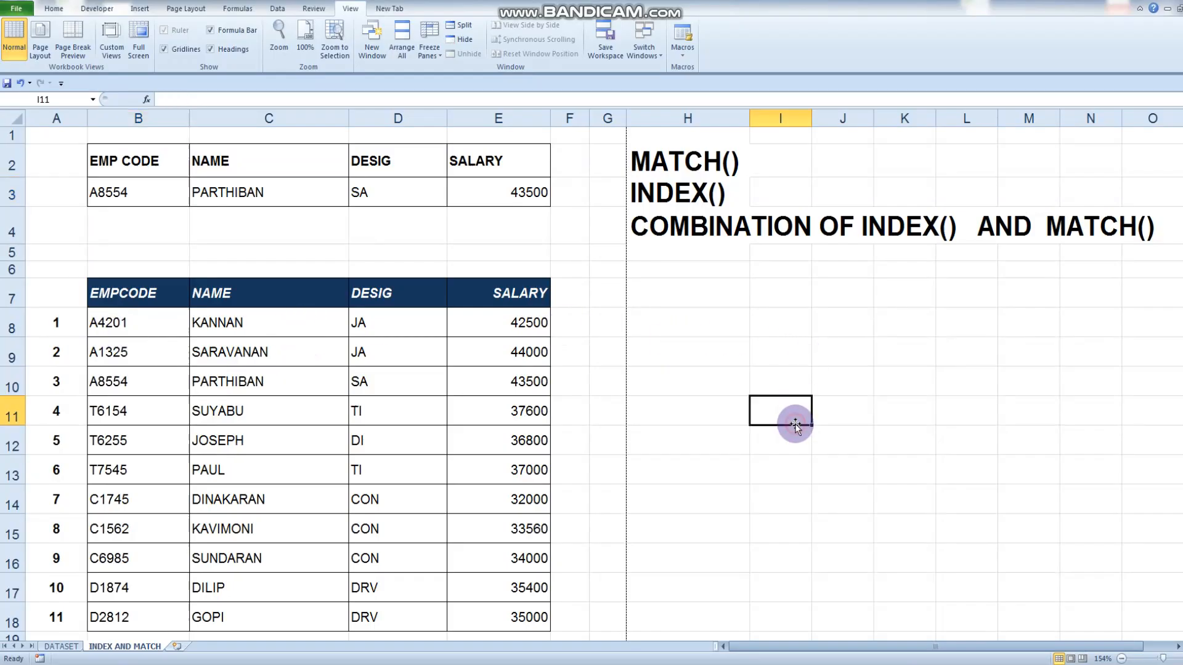